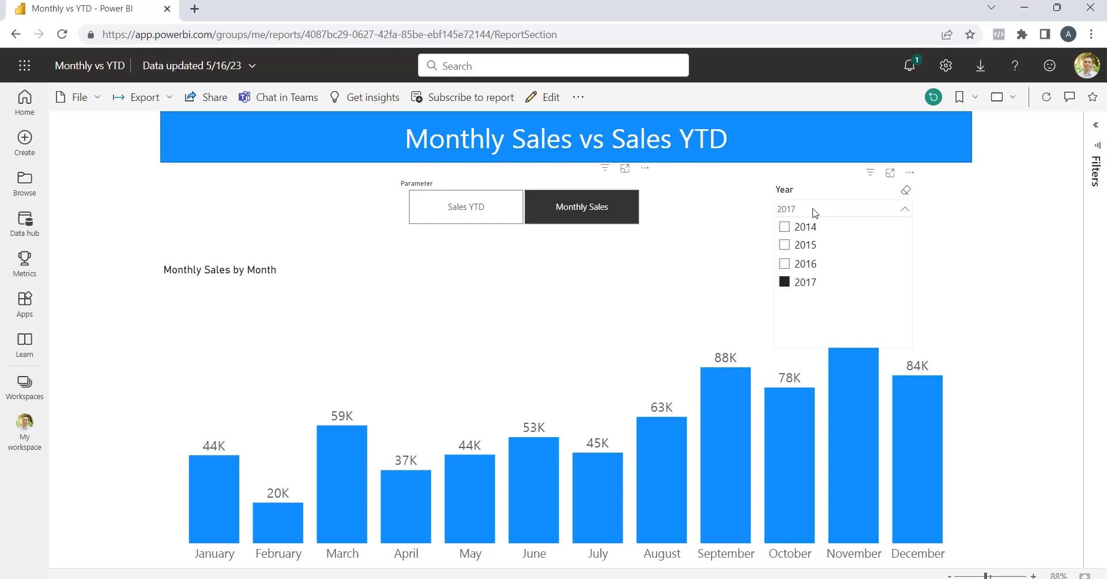
# Step: View the published report's chart by Sales YTD, and switch to the untitled Power BI Desktop file to review its Orders fields
pyautogui.click(468, 208)
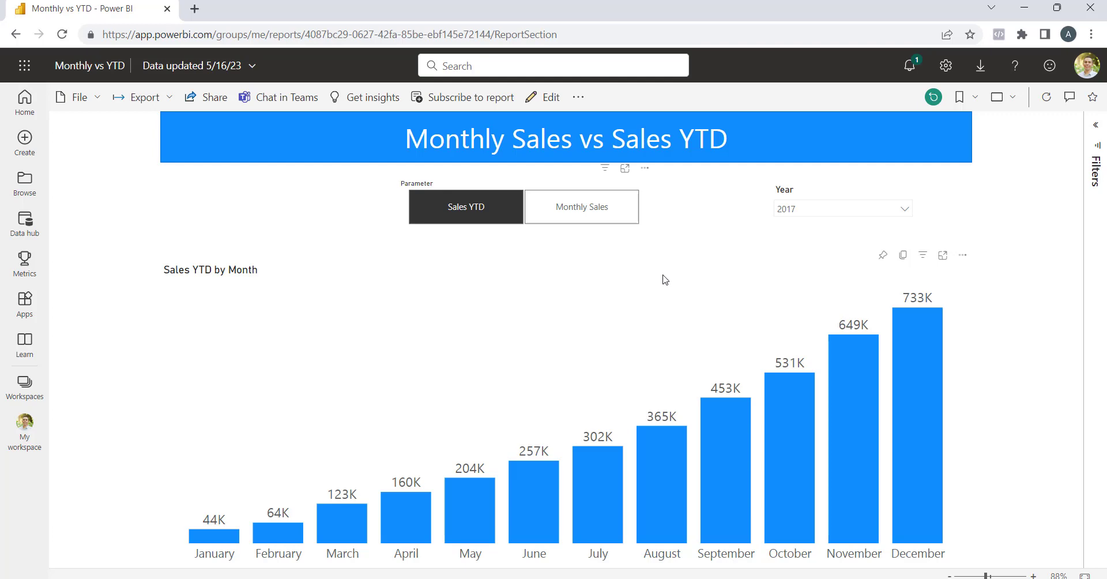
pyautogui.moveTo(802, 577)
pyautogui.click(839, 499)
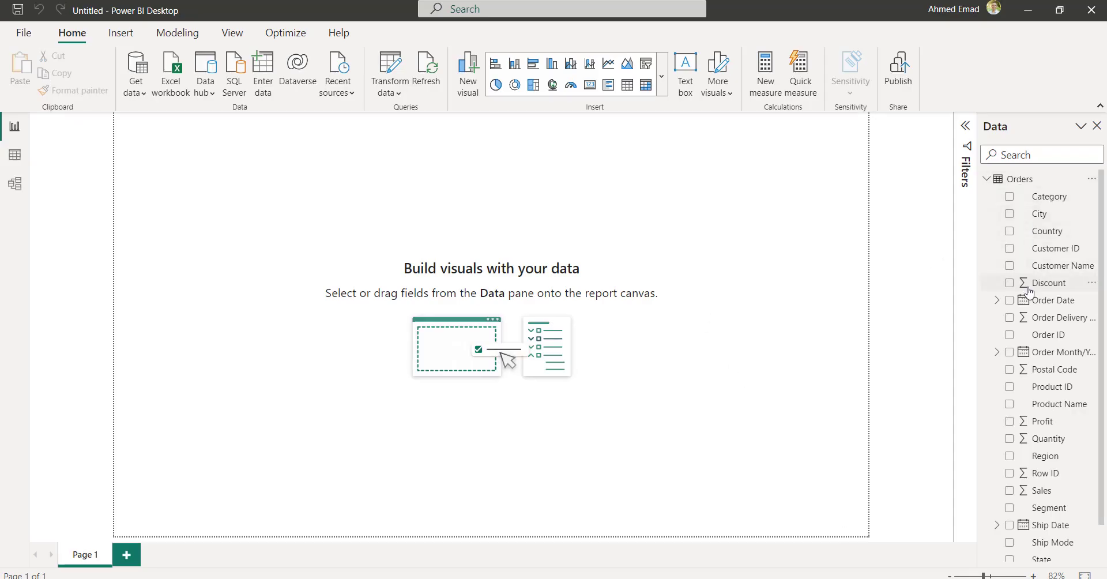
pyautogui.scroll(-1, 1036, 316)
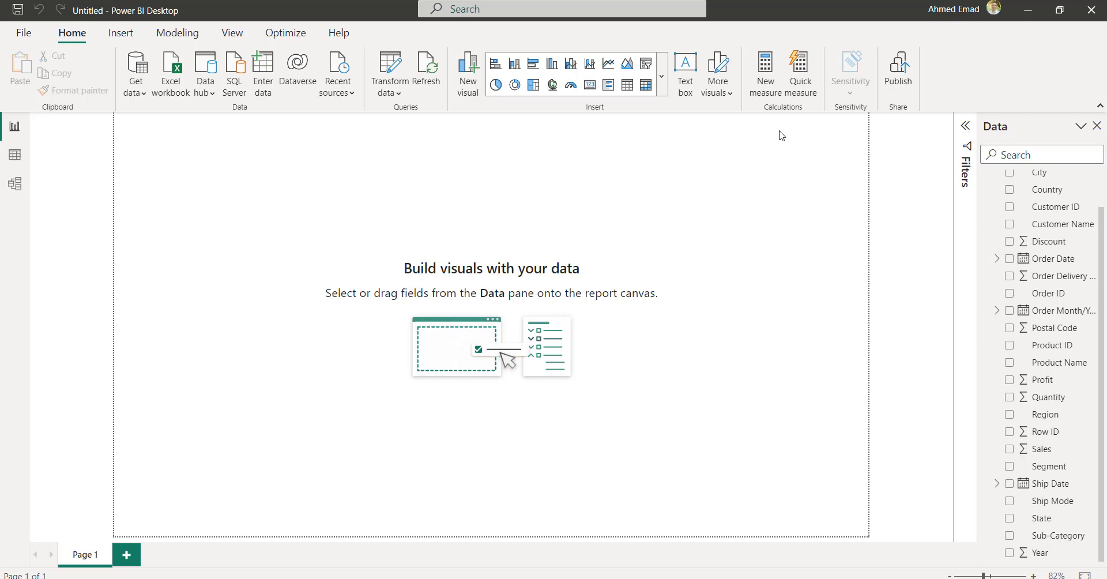
# Step: Start a quick measure with the Year-to-date total calculation and use Sum of Sales as its base value
pyautogui.click(799, 74)
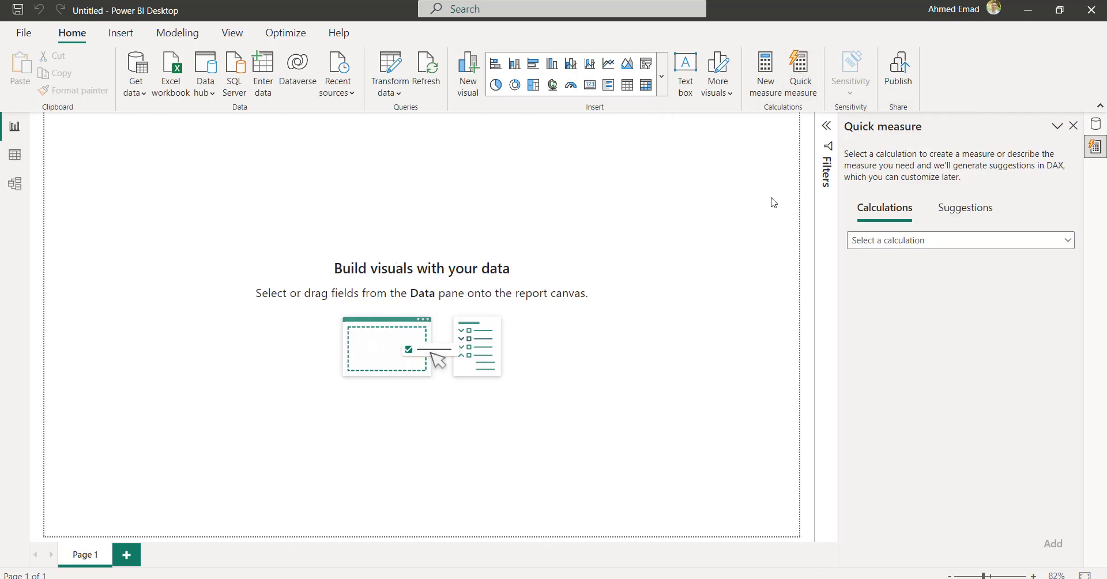
pyautogui.click(909, 245)
pyautogui.scroll(-3, 942, 311)
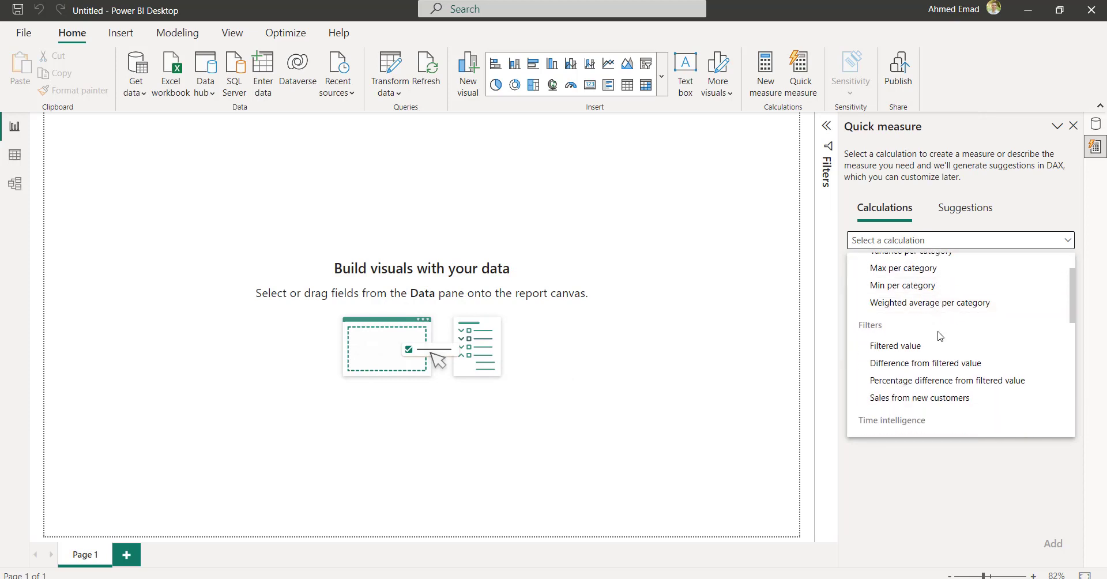
pyautogui.scroll(-2, 944, 321)
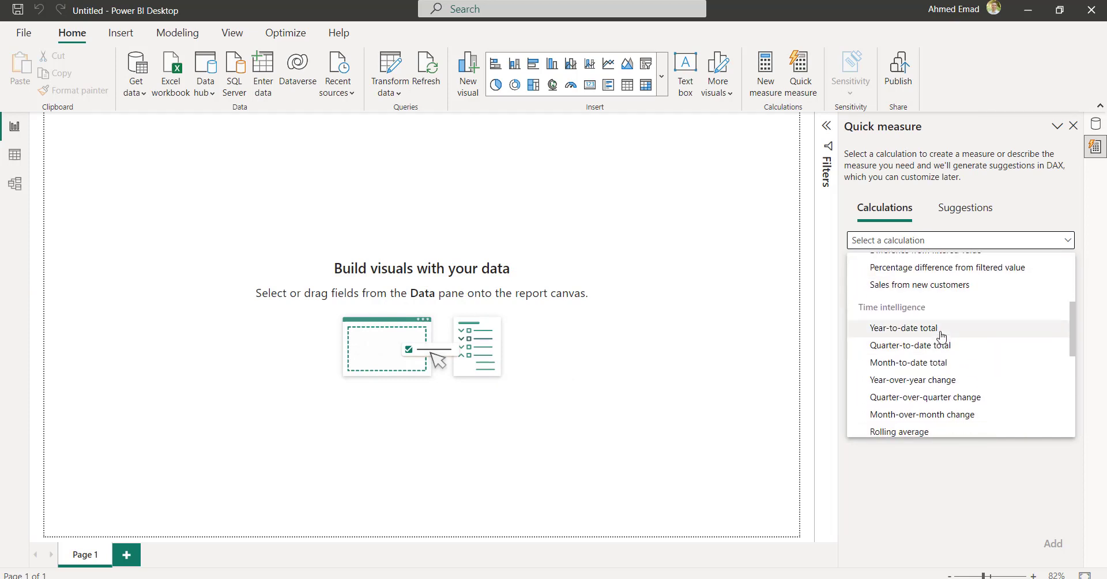
pyautogui.click(939, 334)
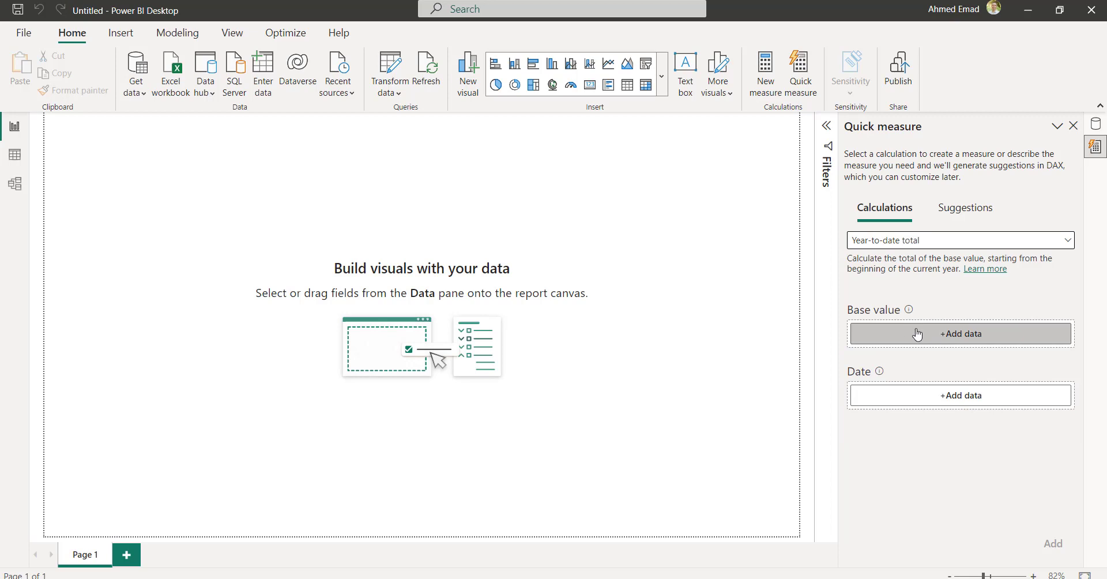
pyautogui.click(917, 334)
pyautogui.scroll(-3, 807, 346)
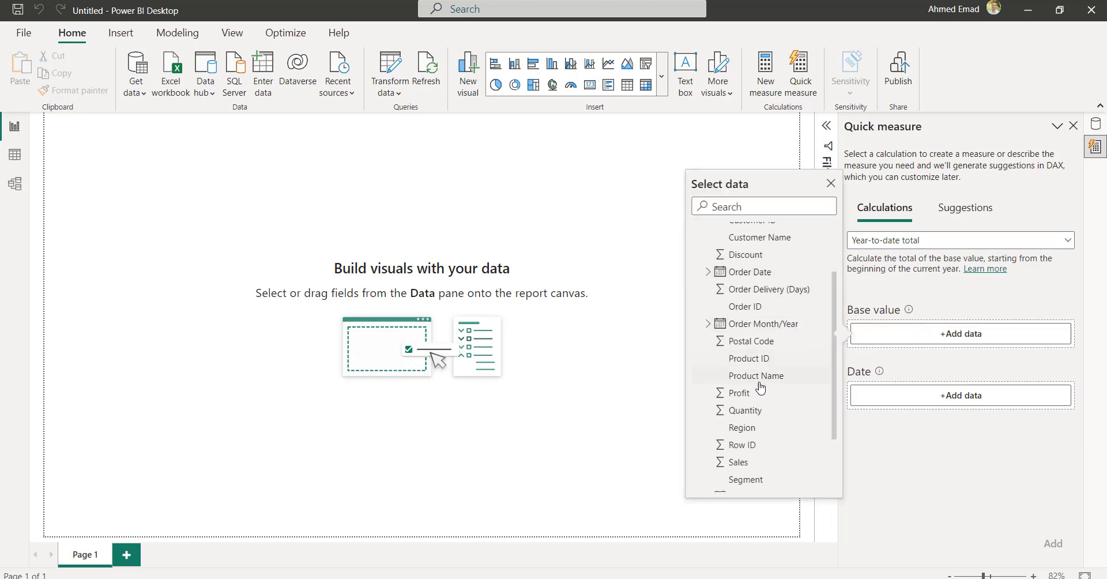
pyautogui.click(741, 465)
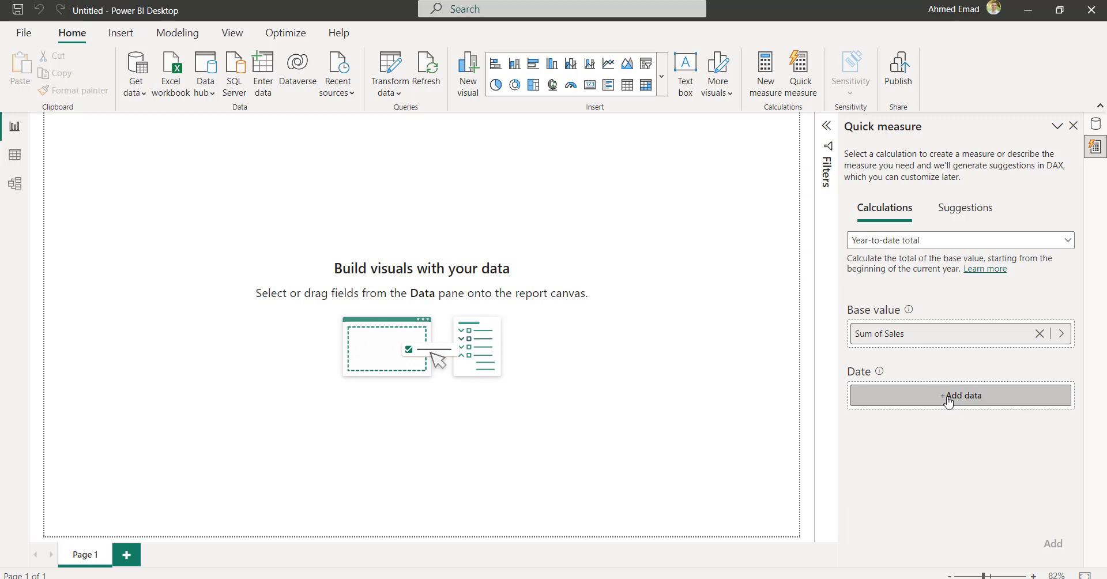
# Step: Set Order Date as the quick measure's date, add the measure to the Orders table and return to the data fields
pyautogui.click(937, 400)
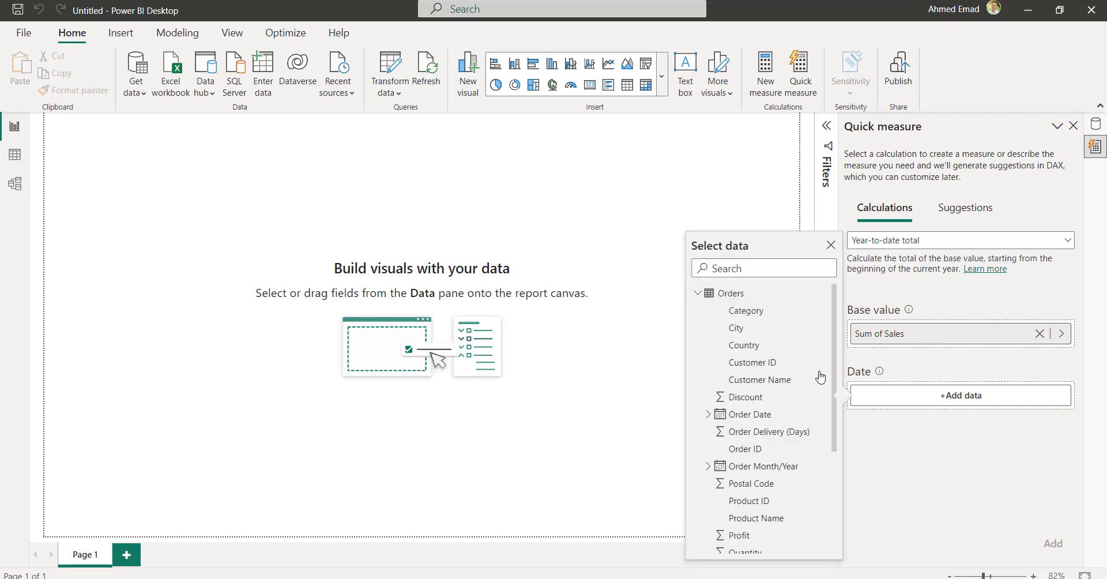
pyautogui.scroll(-1, 759, 444)
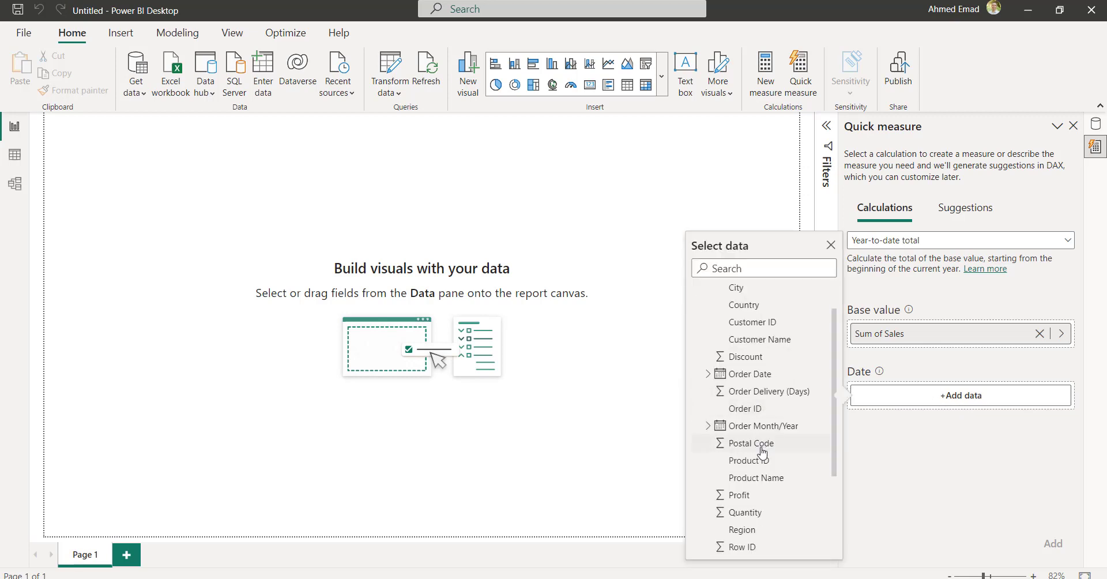
pyautogui.scroll(-3, 760, 450)
pyautogui.scroll(2, 757, 468)
pyautogui.scroll(1, 762, 398)
pyautogui.click(750, 374)
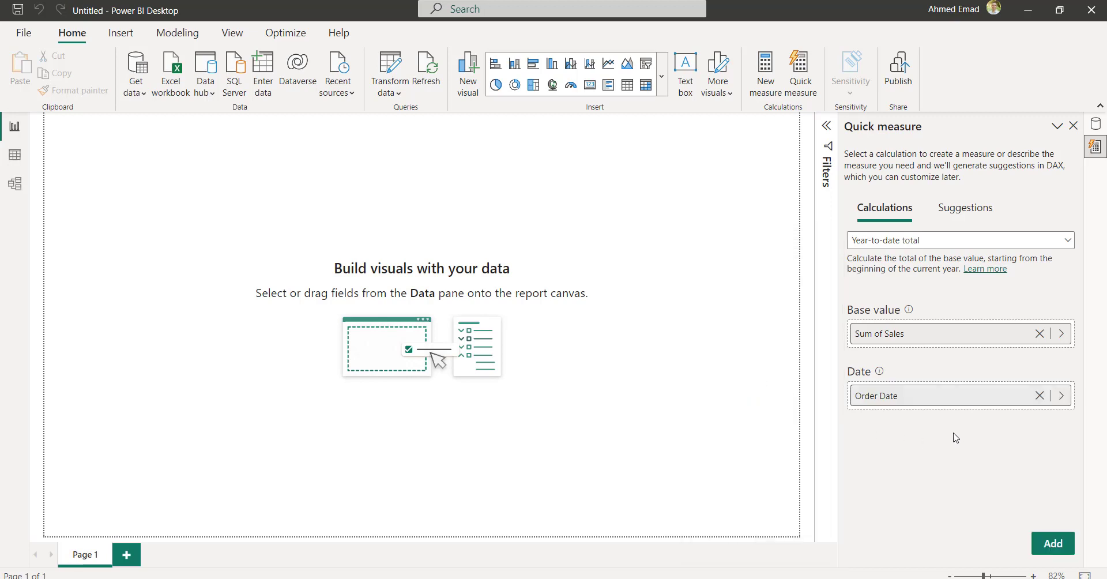
pyautogui.click(1052, 544)
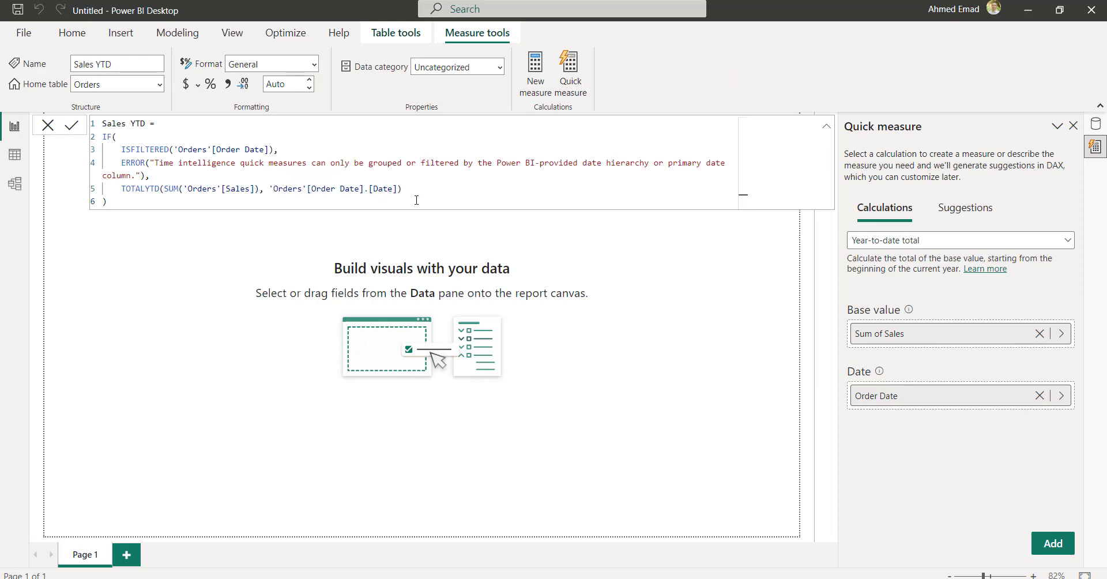
pyautogui.click(1098, 126)
pyautogui.scroll(-1, 1023, 453)
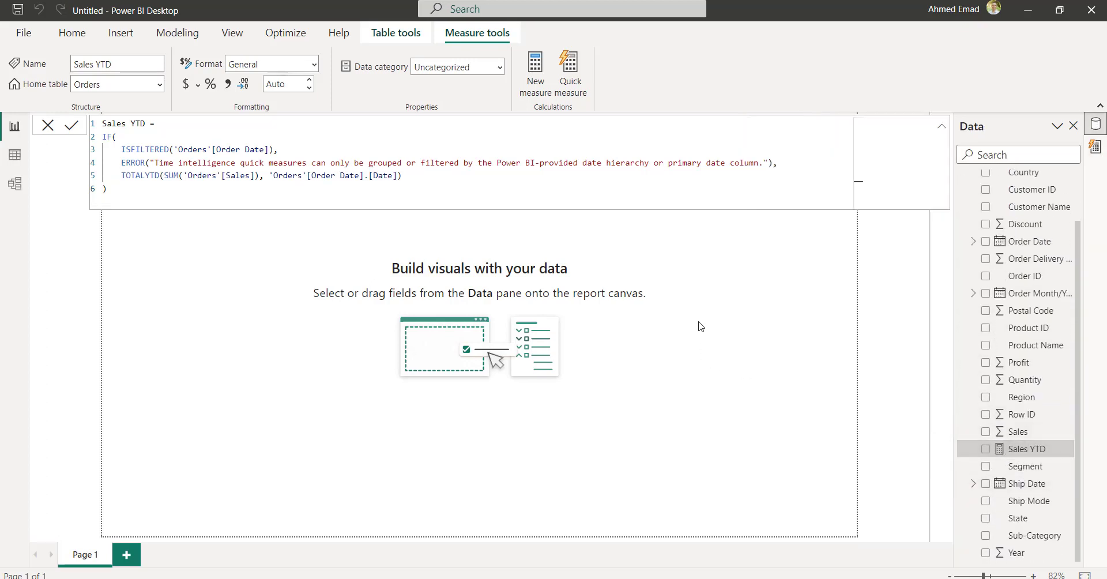
pyautogui.click(663, 352)
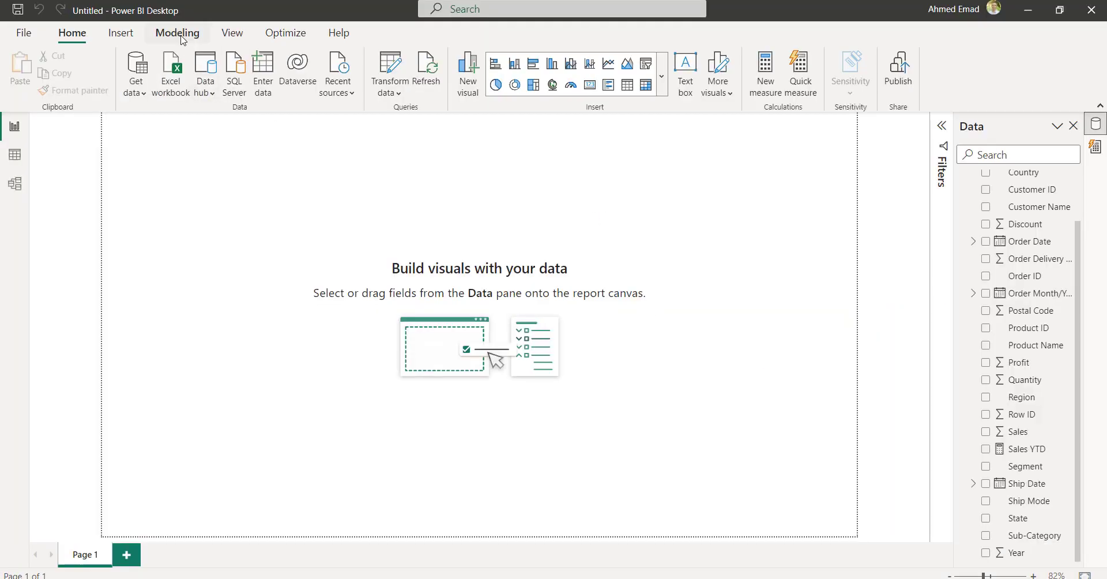
# Step: Examine the preview features in the global options to check the Field parameters setting, leaving all options as they are
pyautogui.click(178, 34)
pyautogui.click(295, 94)
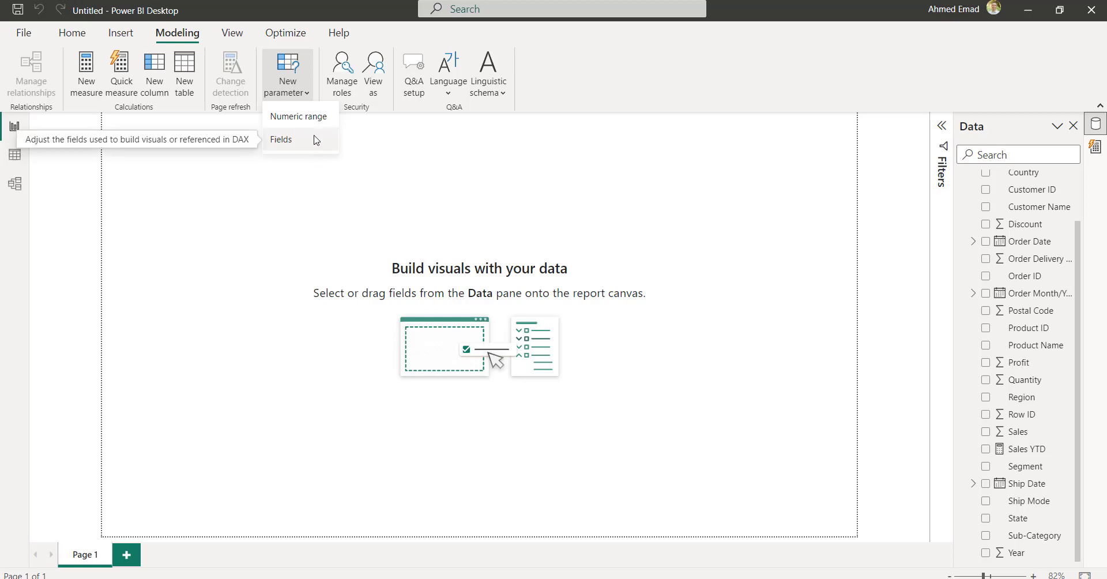
pyautogui.click(26, 37)
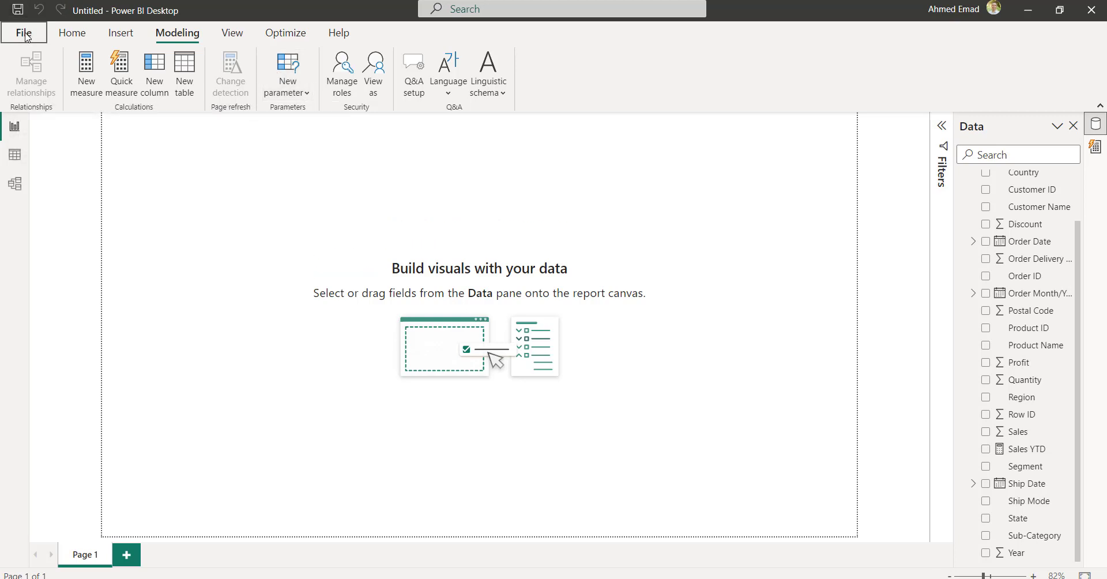
pyautogui.click(106, 262)
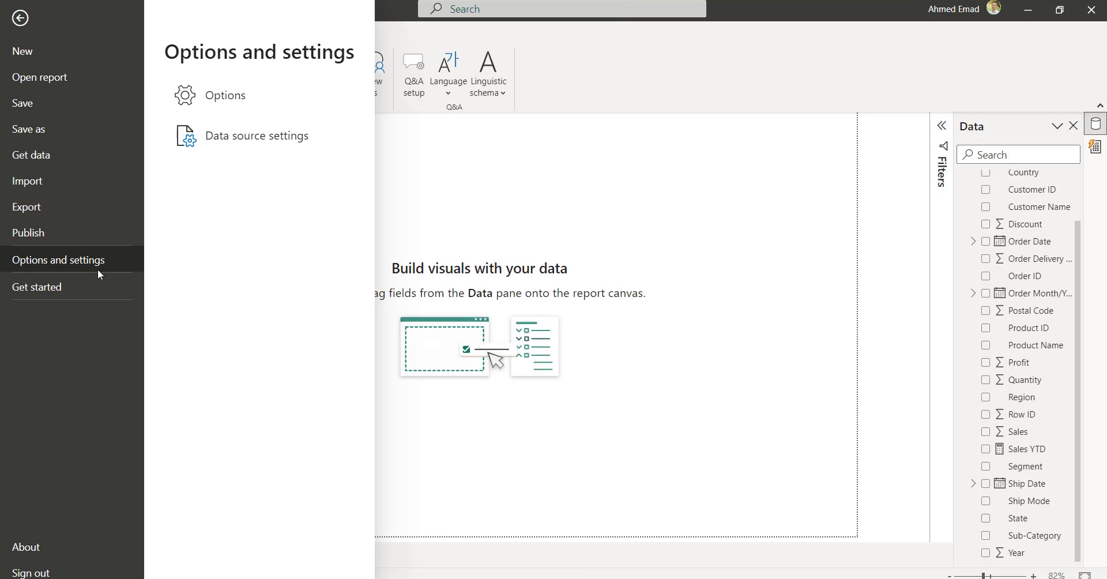
pyautogui.click(256, 110)
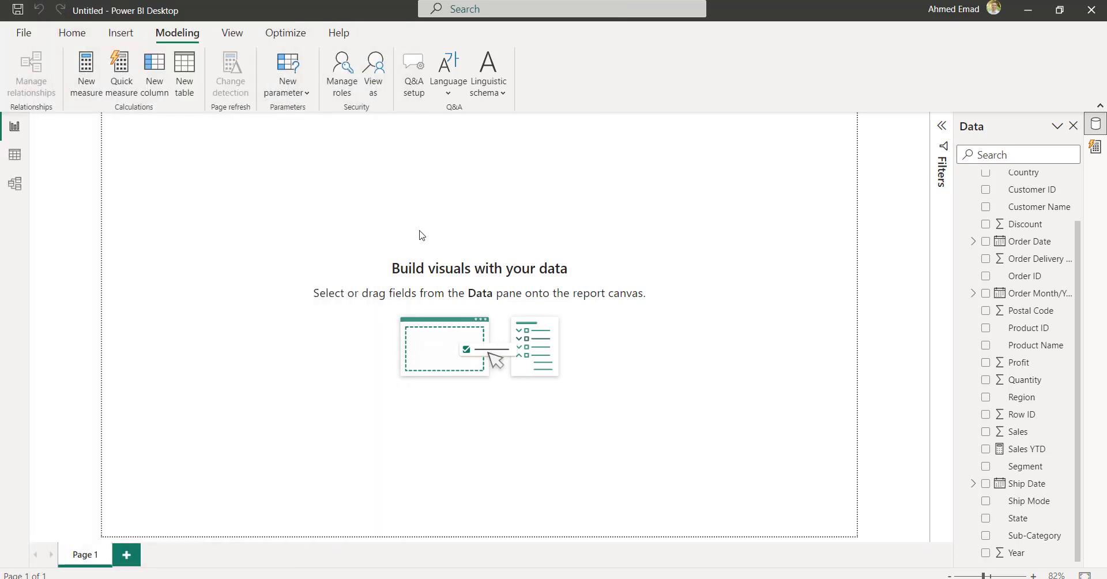
pyautogui.click(311, 294)
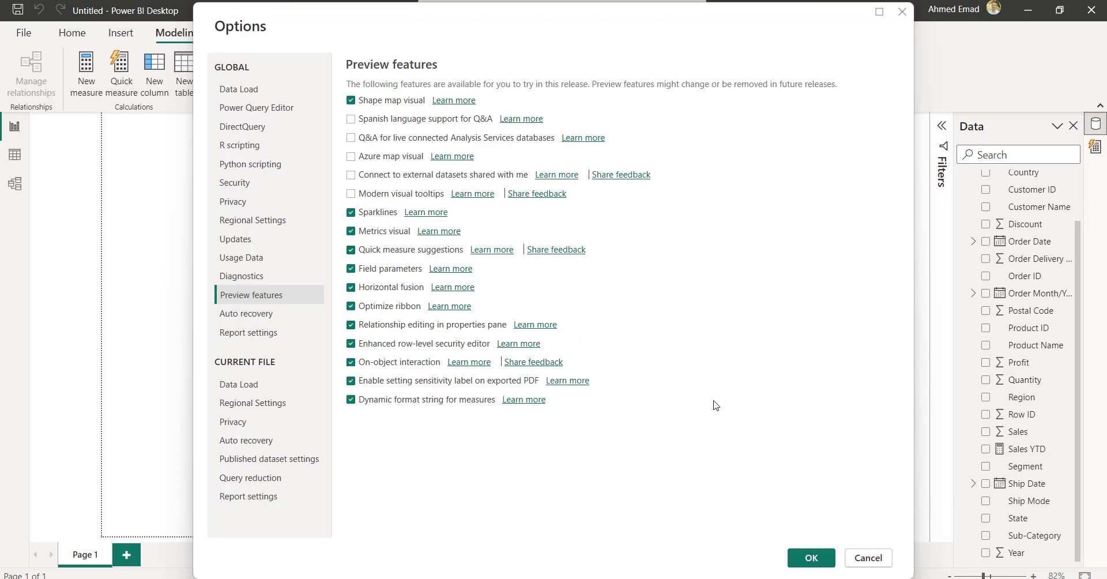
pyautogui.click(869, 556)
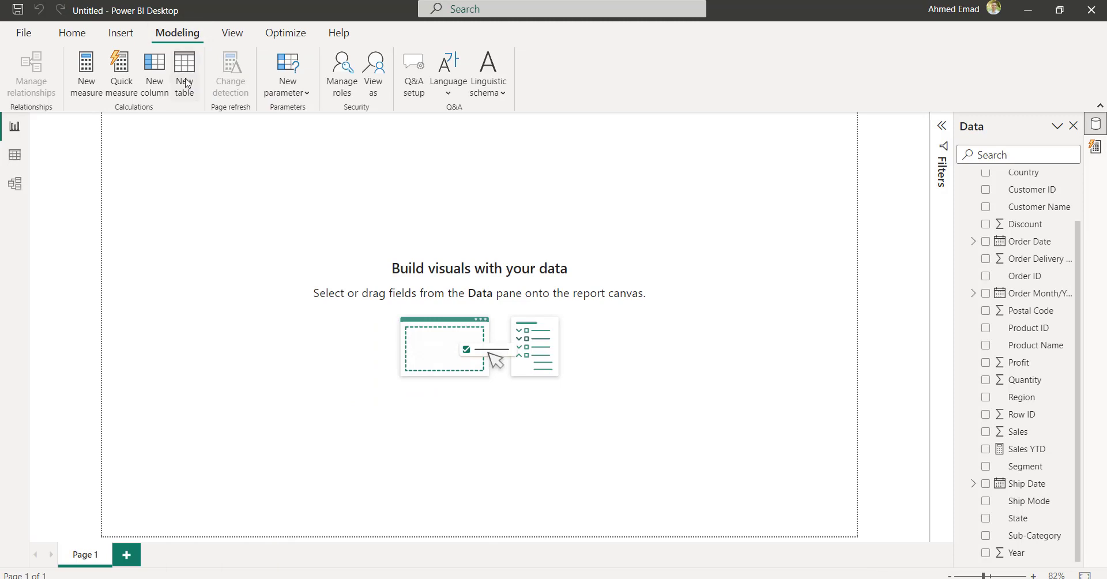
pyautogui.click(305, 95)
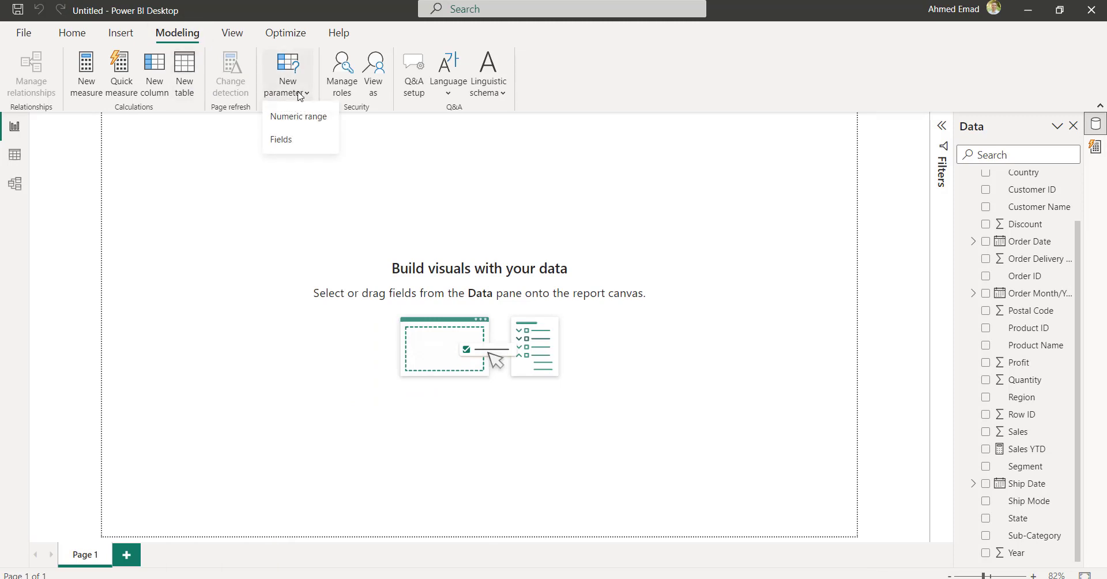
pyautogui.click(631, 194)
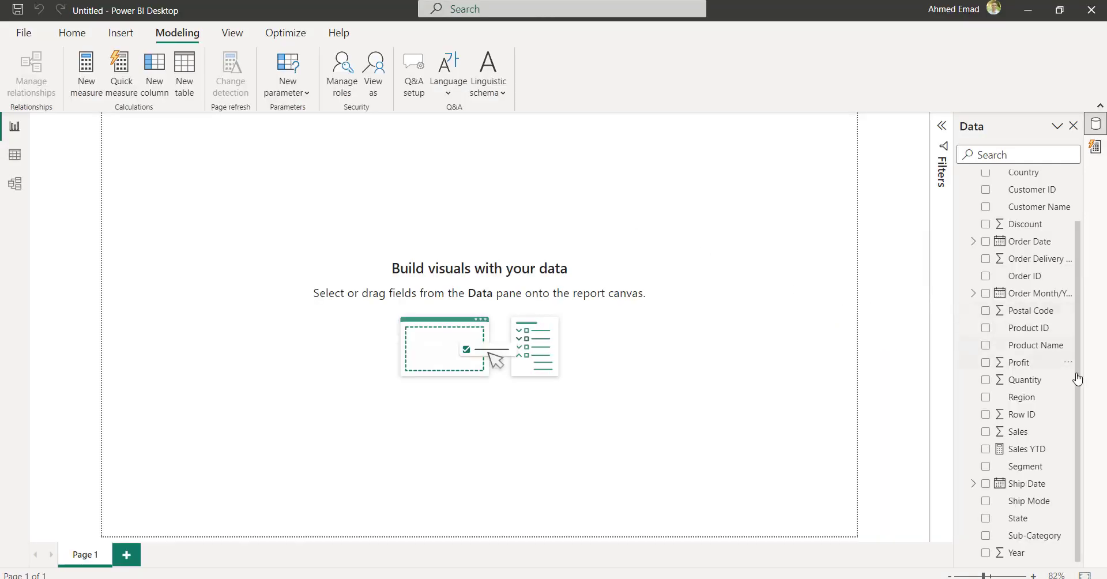
pyautogui.click(1033, 430)
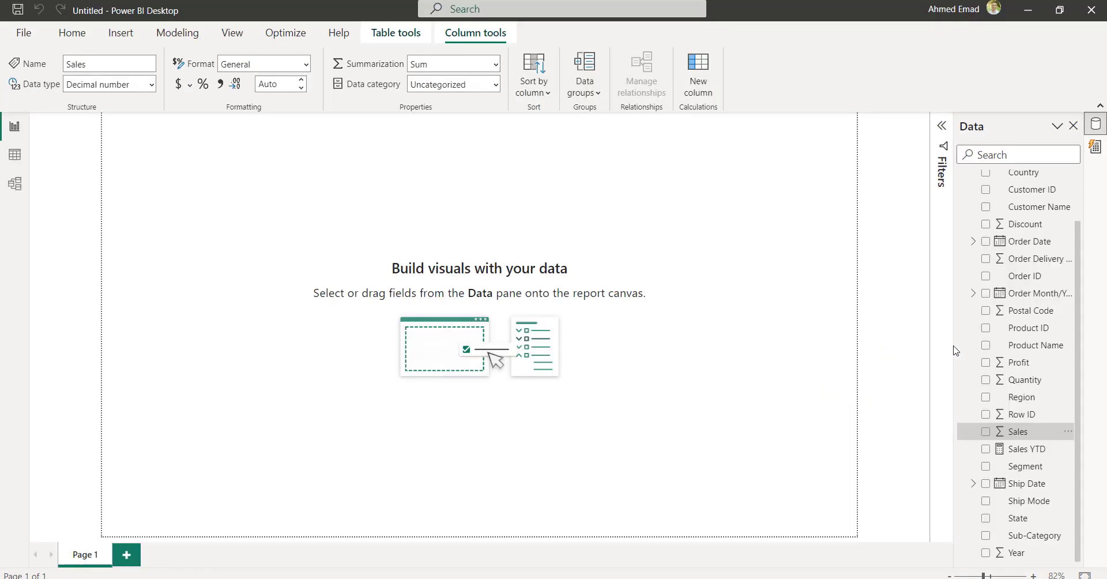
pyautogui.click(758, 327)
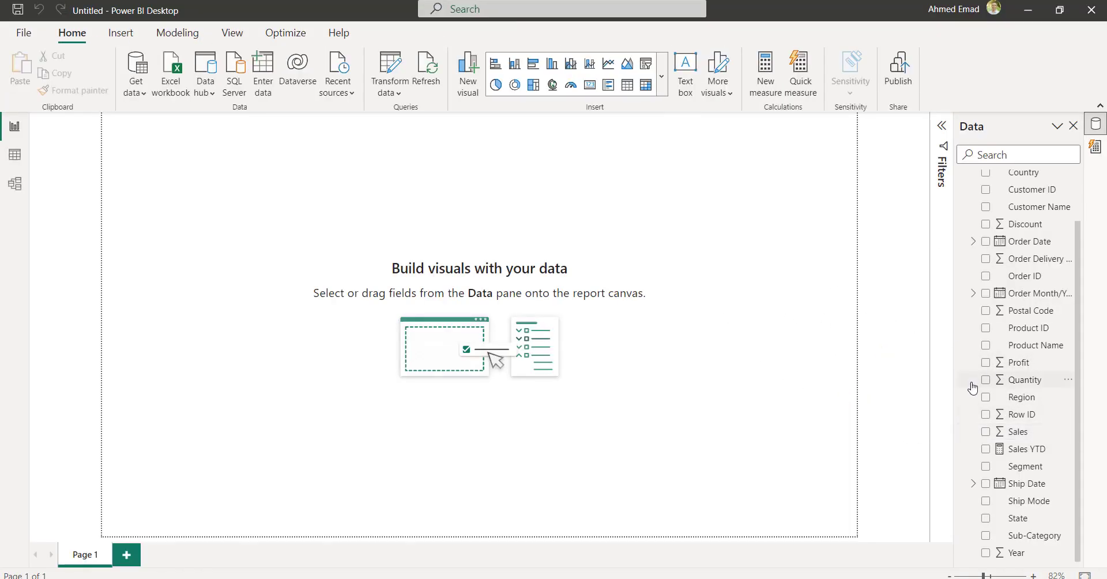
# Step: Create a field parameter from Sales YTD and Sales with a slicer on the page, and move the slicer away from the page corner
pyautogui.click(180, 36)
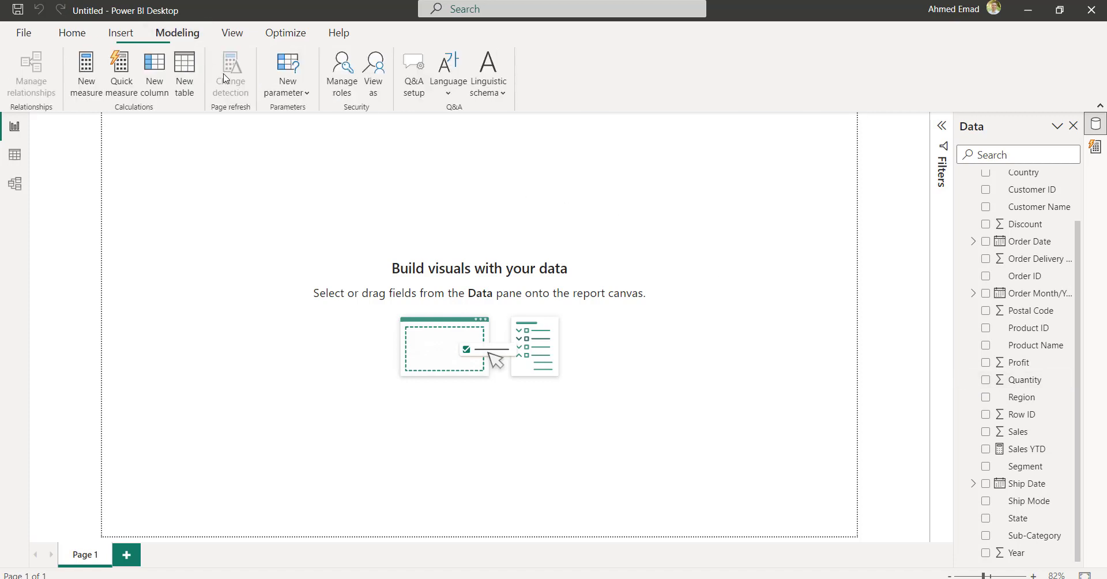
pyautogui.click(286, 91)
pyautogui.click(279, 139)
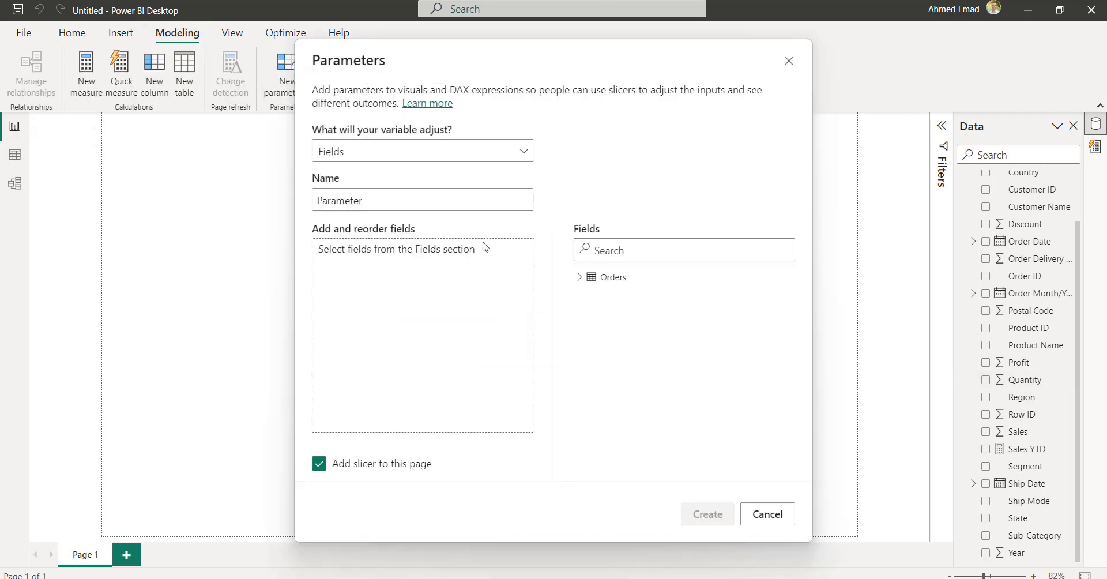
pyautogui.click(580, 277)
pyautogui.scroll(-5, 628, 358)
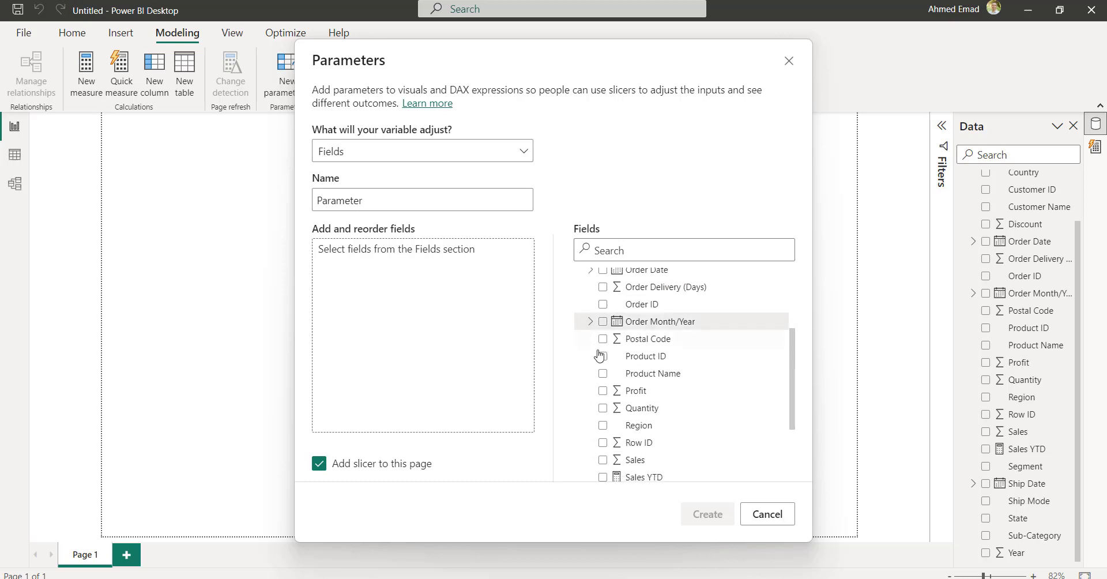
pyautogui.click(603, 368)
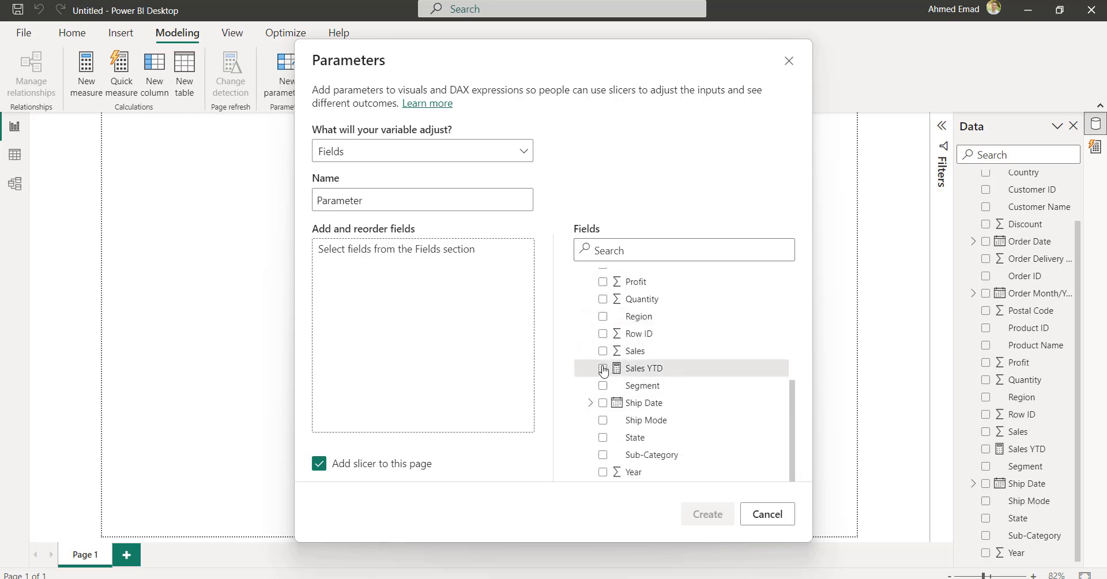
pyautogui.click(603, 351)
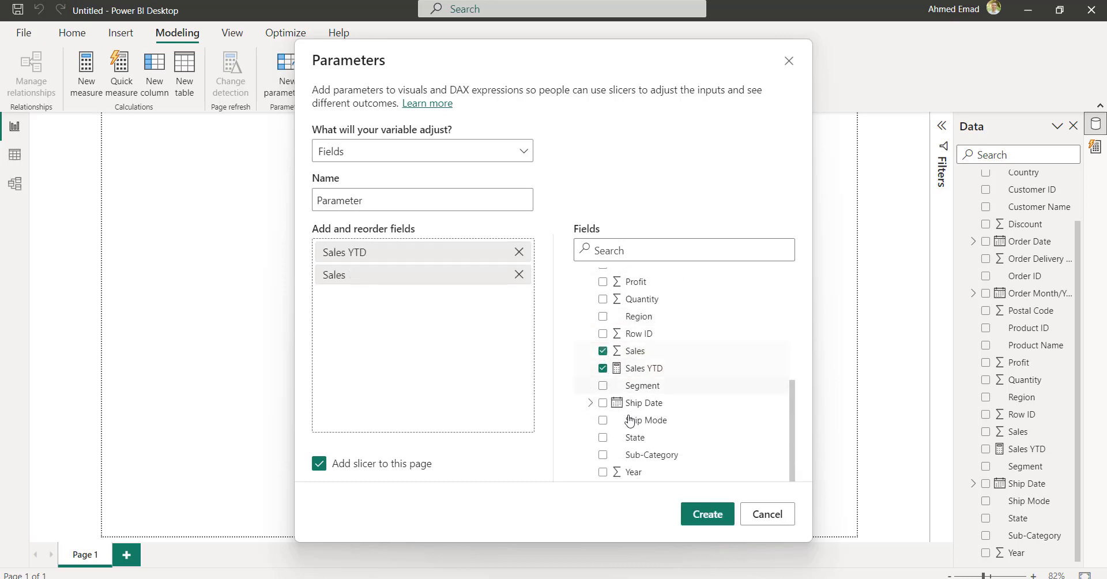
pyautogui.click(702, 522)
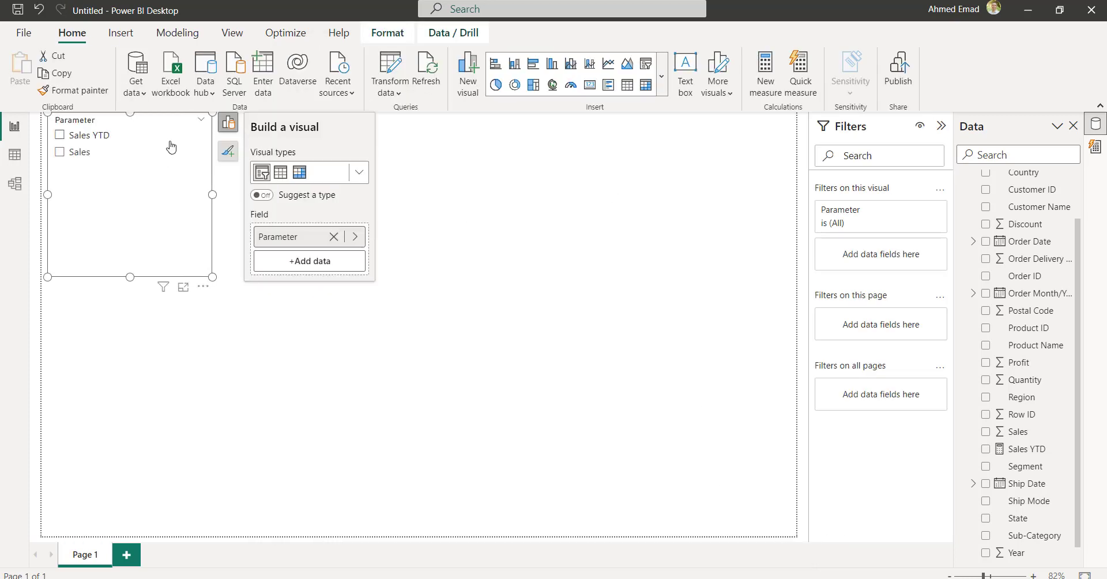
pyautogui.moveTo(168, 151); pyautogui.dragTo(361, 184)
pyautogui.click(744, 317)
# Step: Create a table visual from the Month level of the Order Date hierarchy and the Parameter field
pyautogui.scroll(-1, 989, 442)
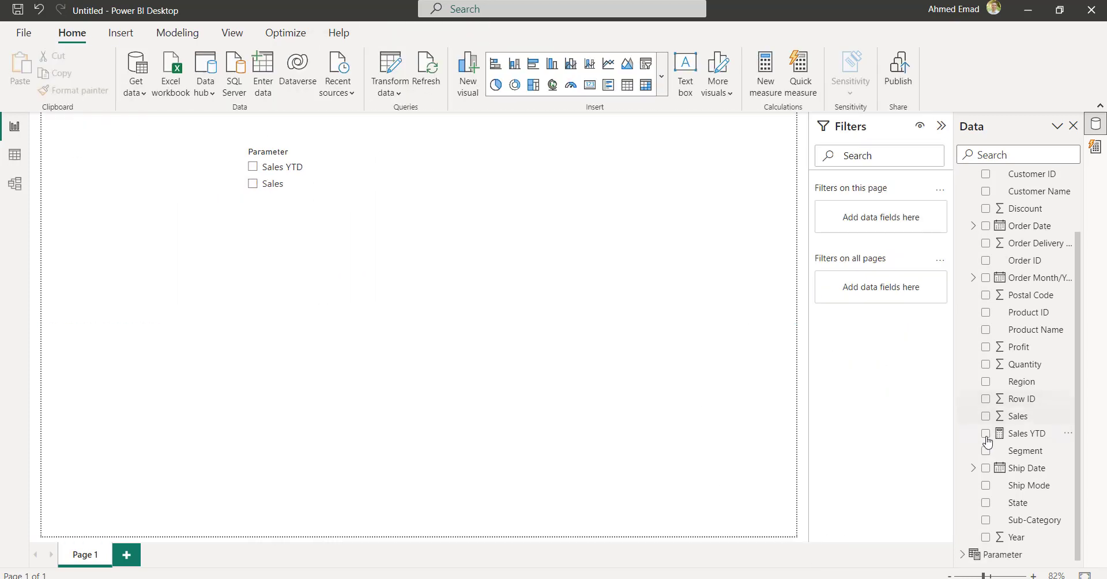
pyautogui.scroll(-1, 1006, 519)
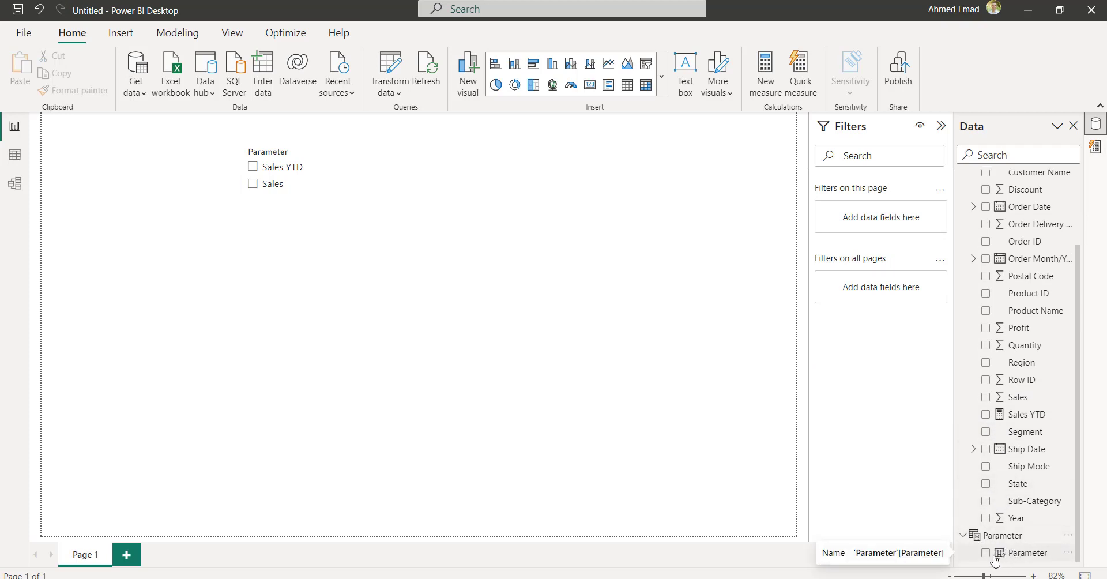
pyautogui.scroll(3, 995, 262)
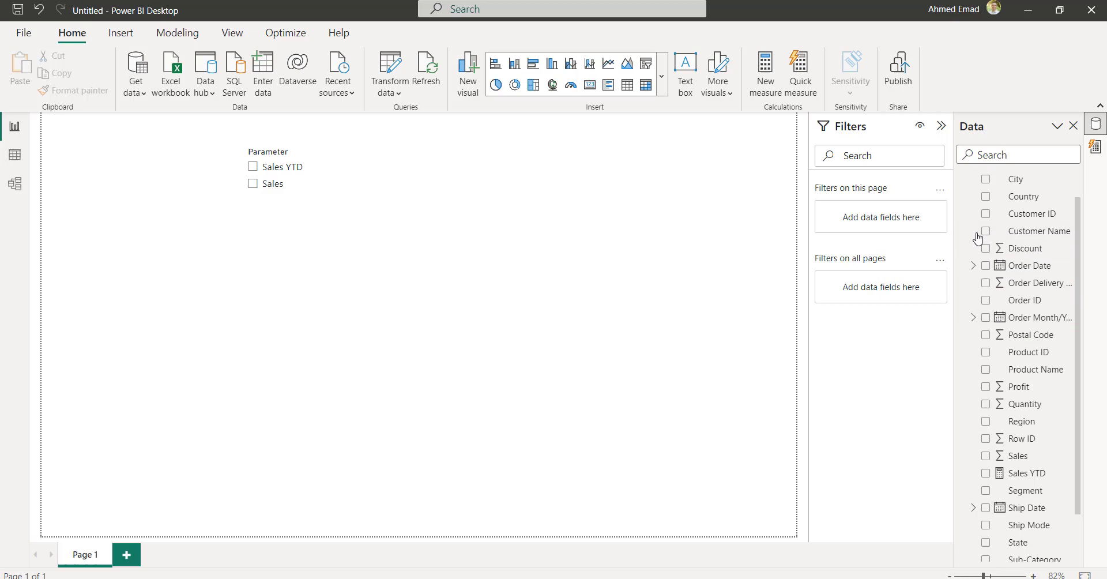
pyautogui.click(974, 265)
pyautogui.click(984, 283)
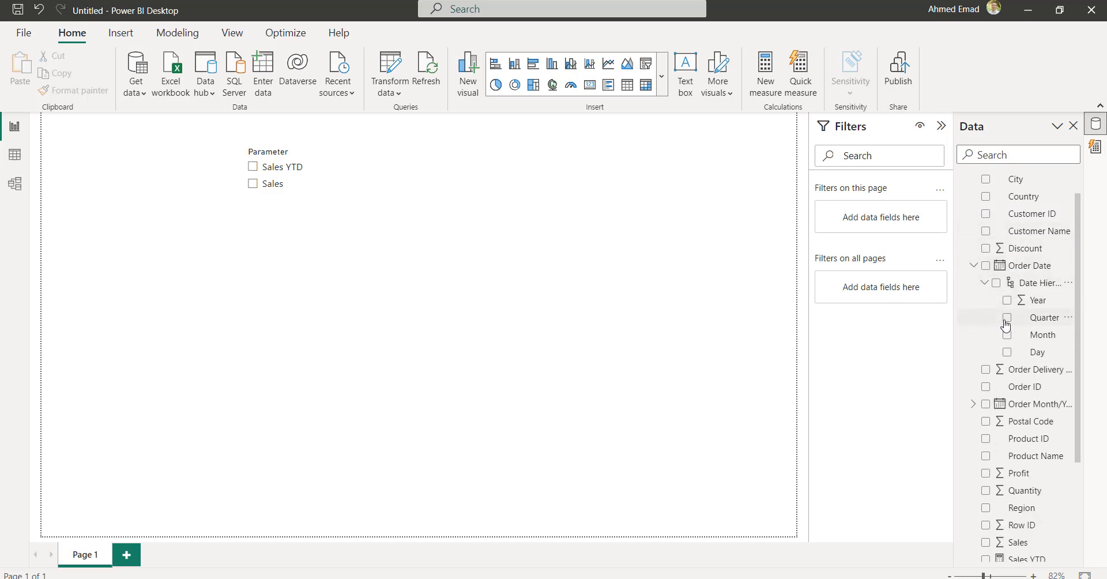
pyautogui.click(1008, 335)
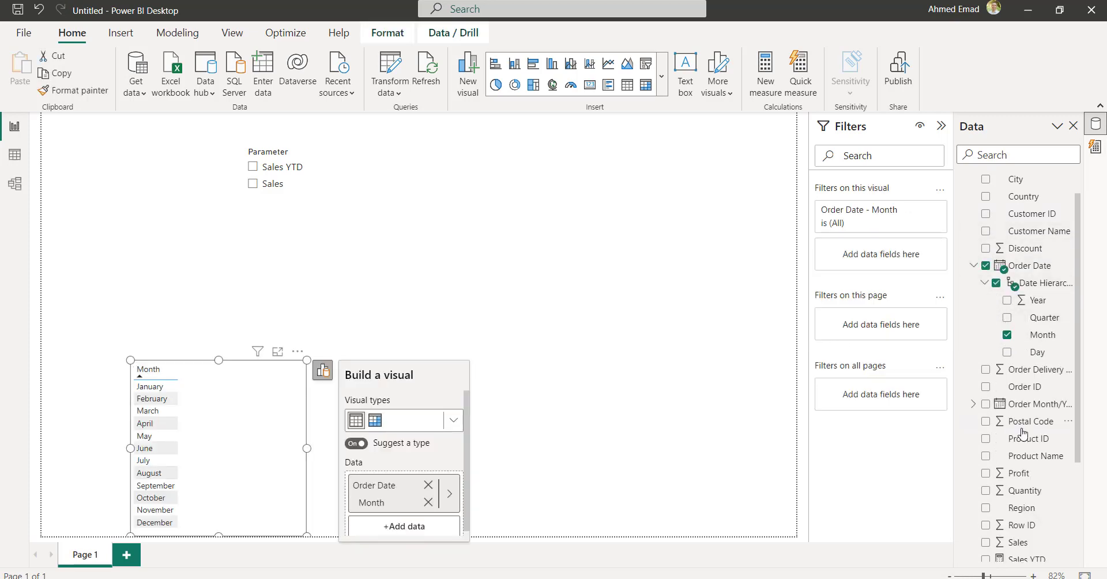
pyautogui.scroll(-5, 1015, 433)
pyautogui.click(986, 554)
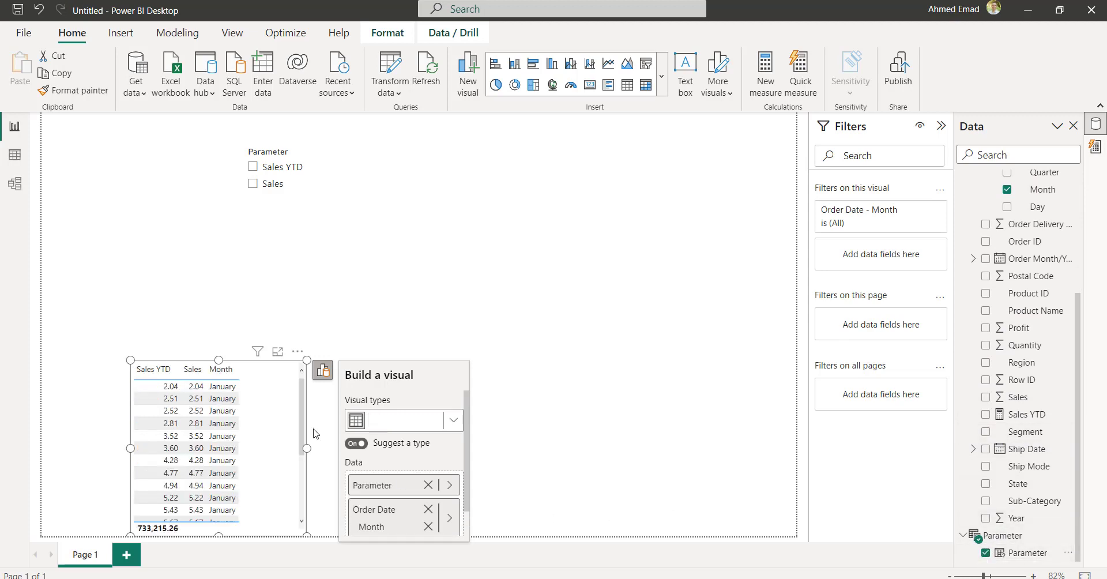
# Step: Convert the table to a clustered column chart and move Parameter from the X-axis to the Y-axis, keeping Month on the X-axis
pyautogui.click(454, 420)
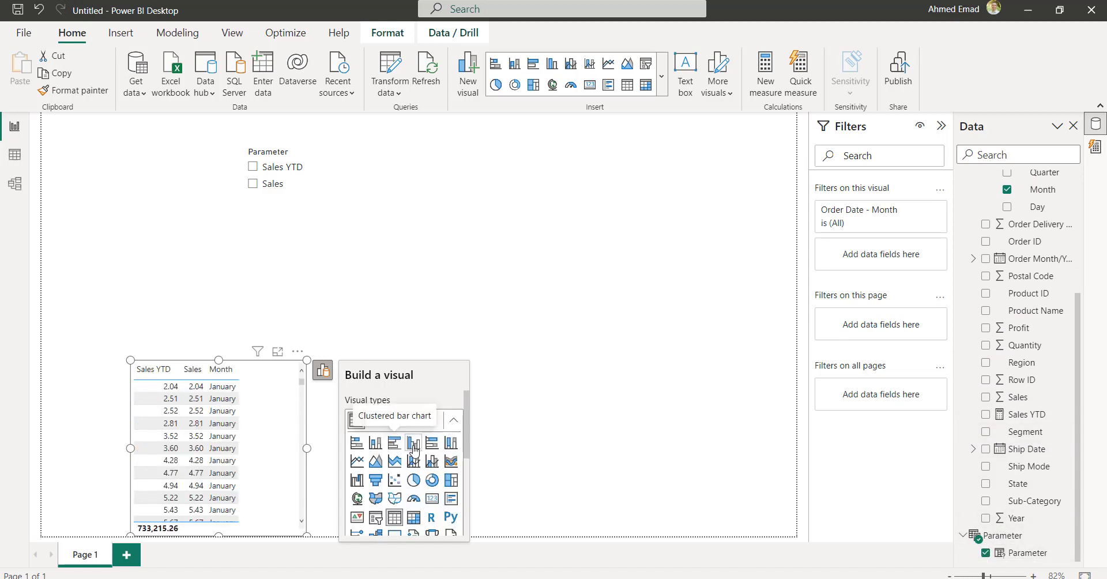
pyautogui.click(413, 442)
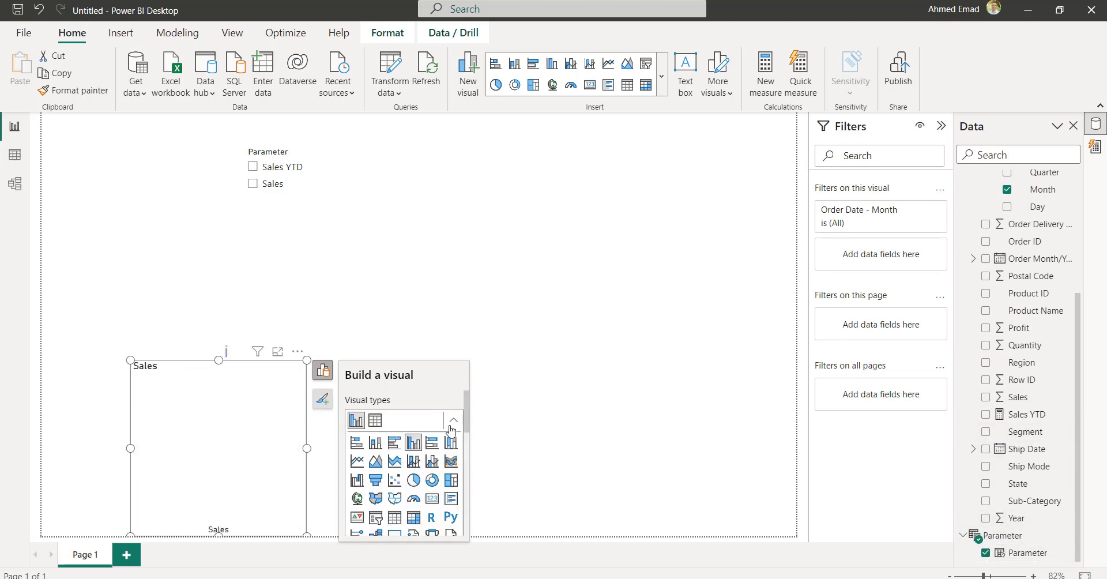
pyautogui.scroll(-5, 404, 450)
pyautogui.scroll(-1, 410, 454)
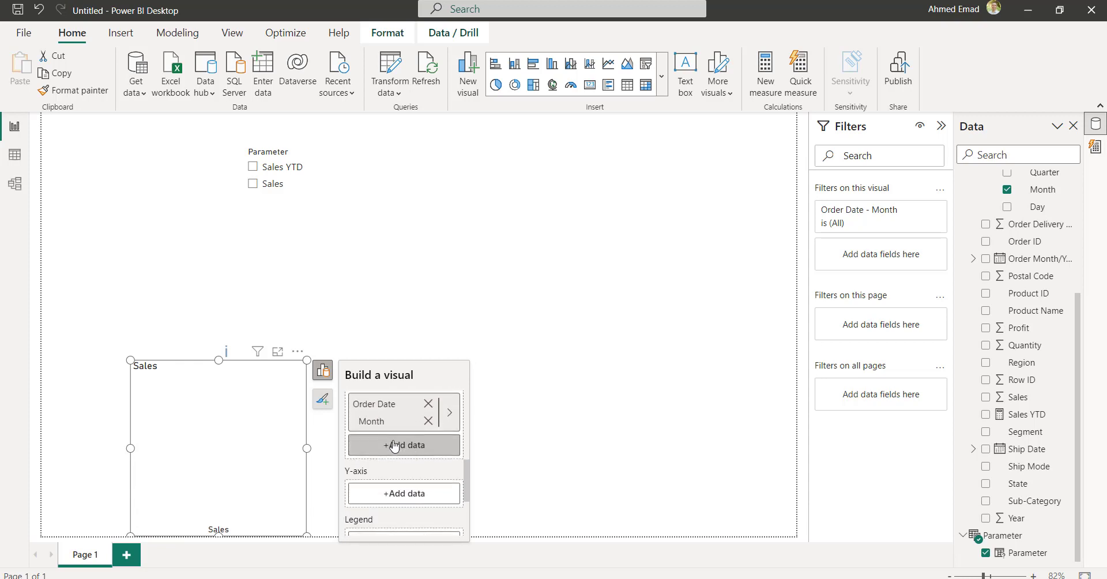
pyautogui.scroll(1, 385, 426)
pyautogui.moveTo(385, 407); pyautogui.dragTo(398, 517)
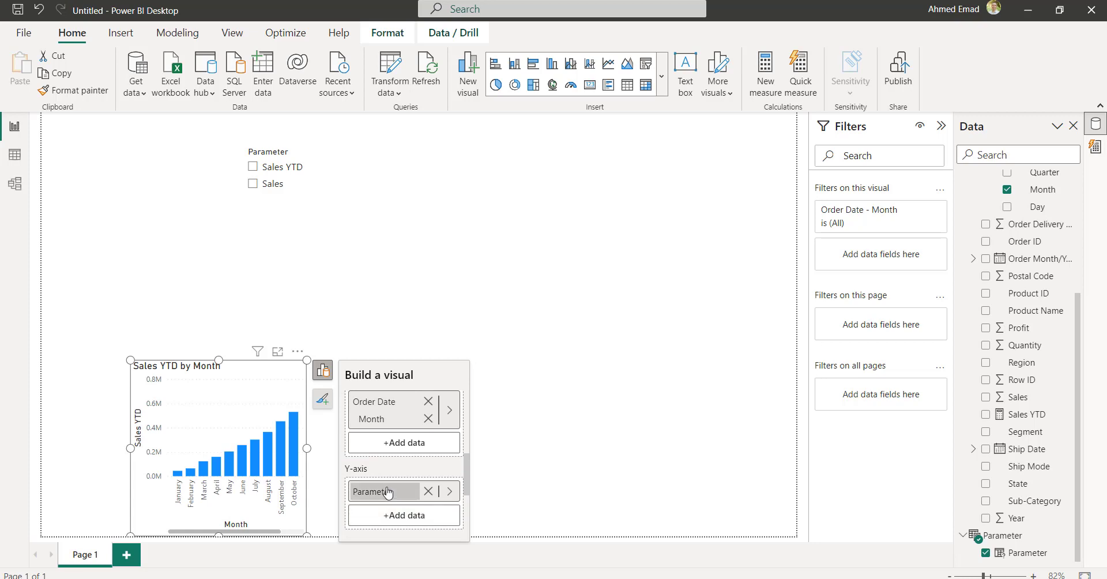
# Step: Check the chart's response by switching the parameter slicer between Sales YTD and Sales, ending on Sales
pyautogui.moveTo(291, 422)
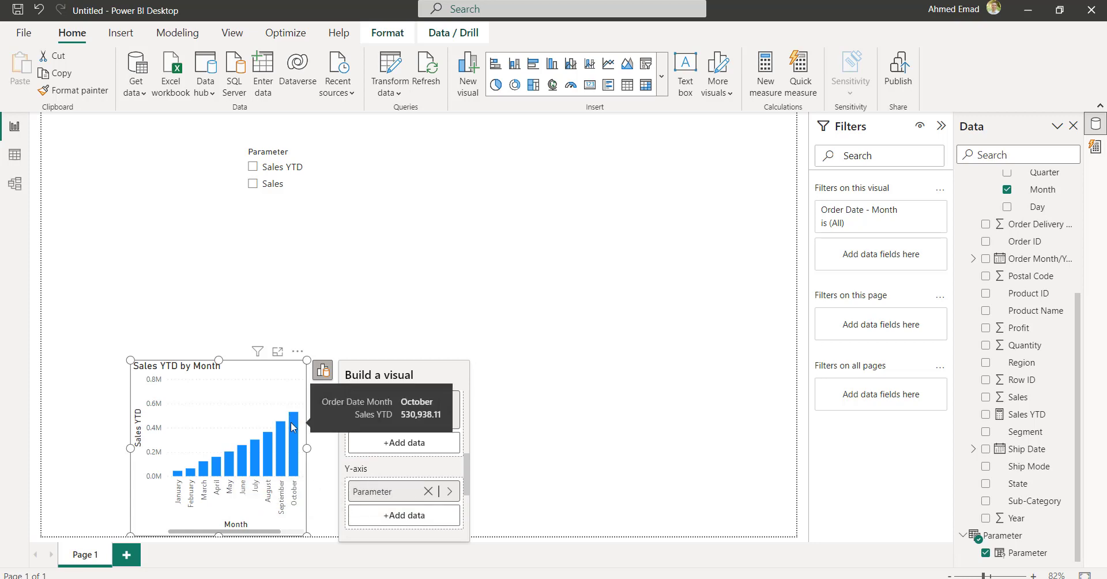
pyautogui.click(255, 168)
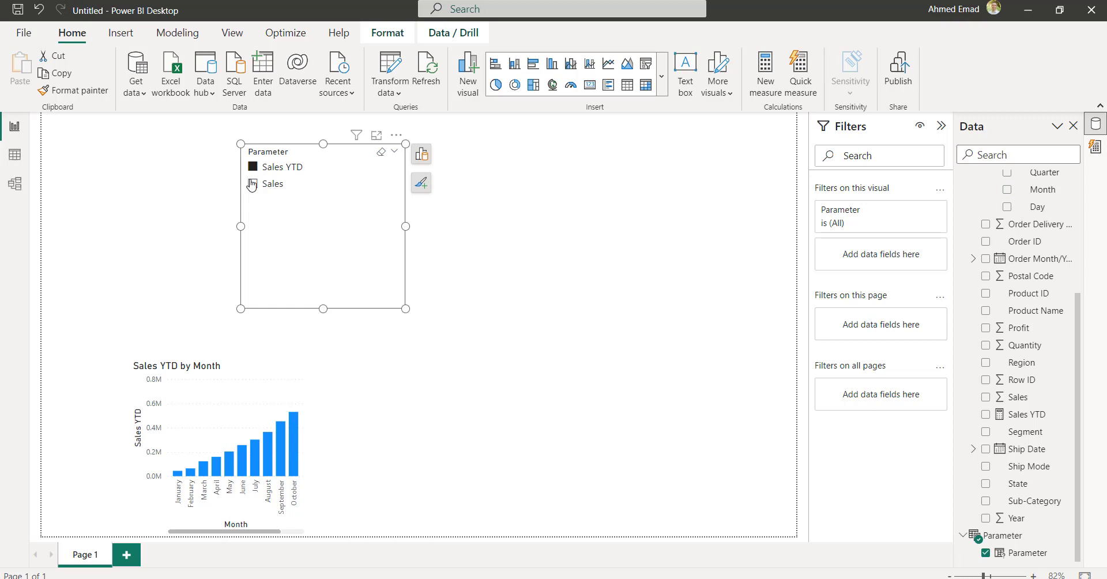
pyautogui.click(253, 184)
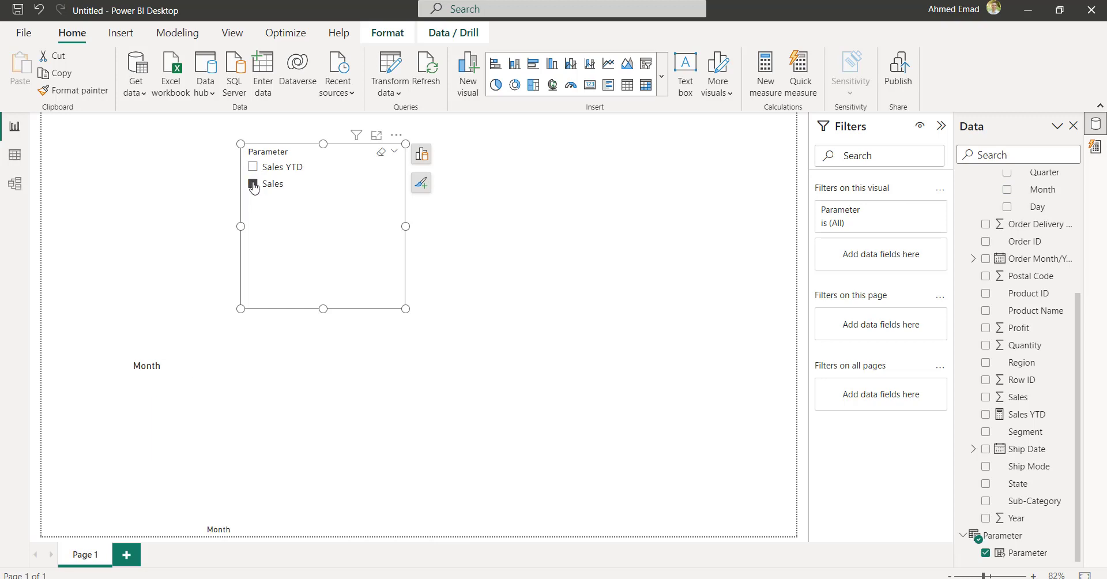
pyautogui.click(254, 167)
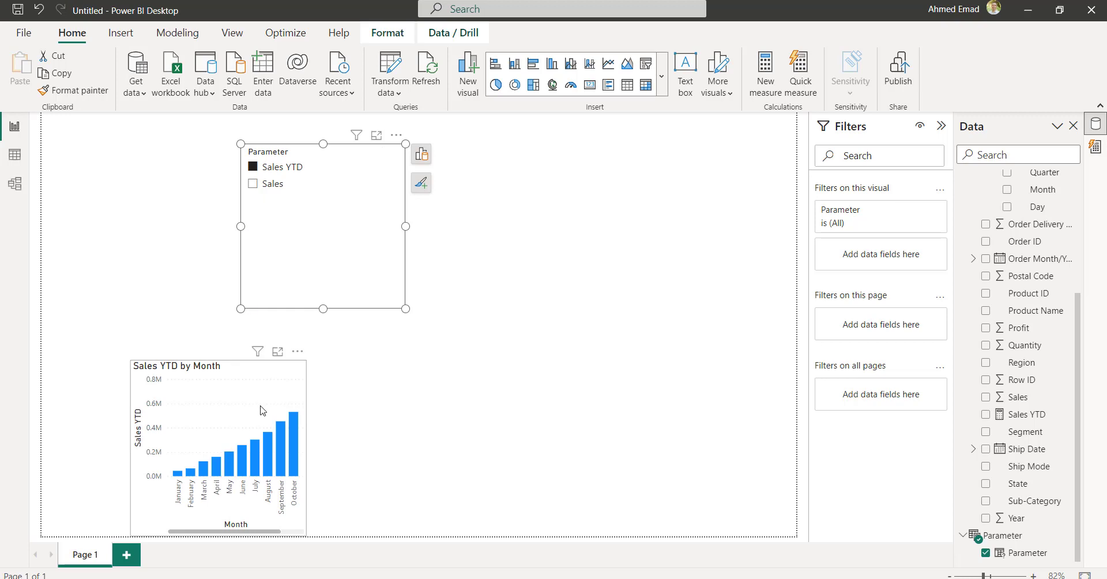
pyautogui.click(253, 183)
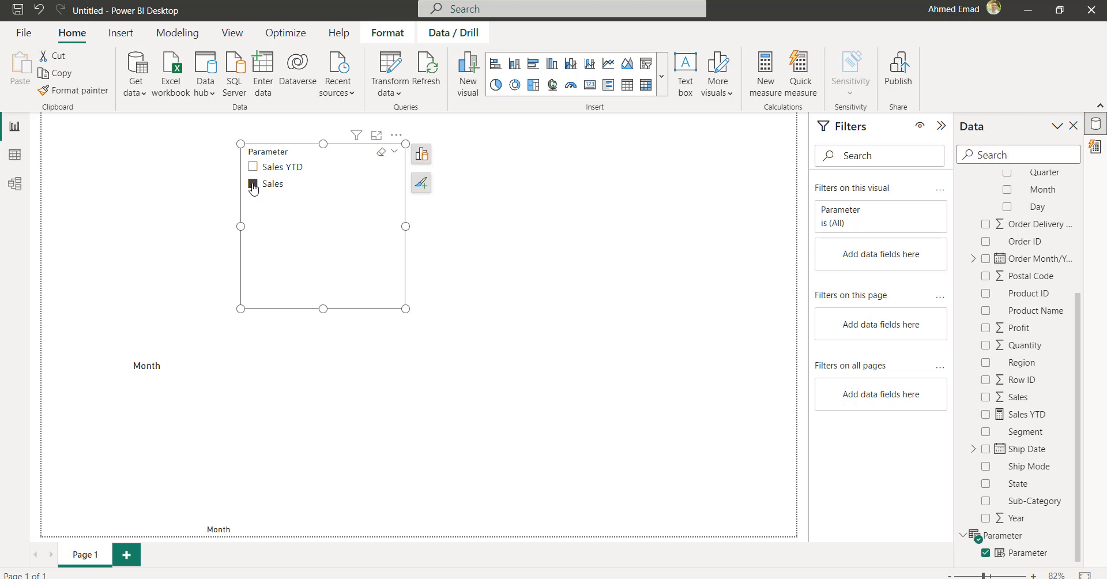
# Step: Create the measure Monthly Sales = SUM(Orders[Sales]) in the Orders table
pyautogui.click(753, 279)
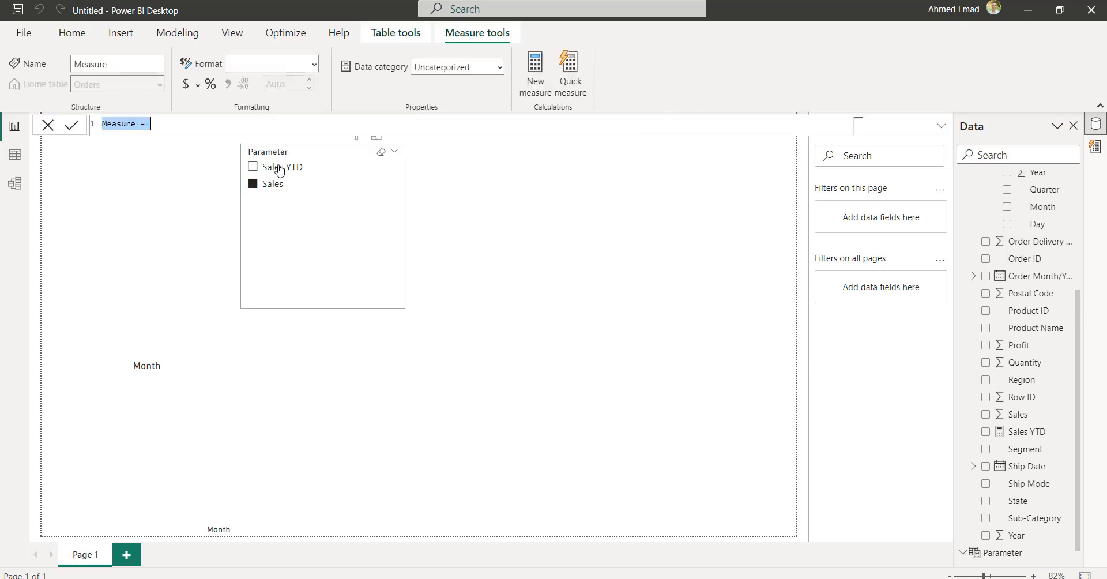
pyautogui.doubleClick(120, 122)
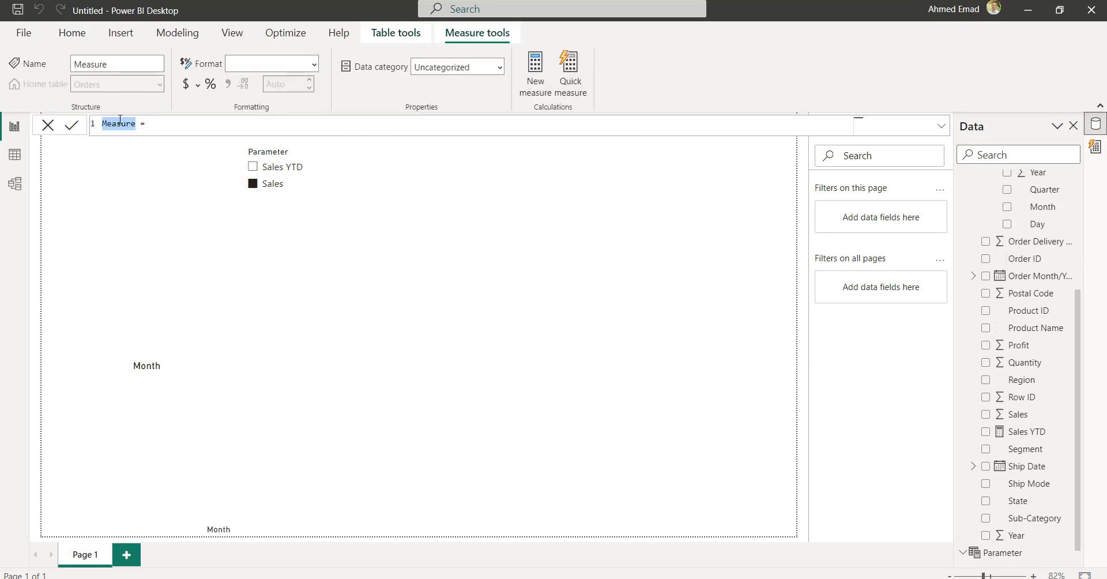
pyautogui.write('Monthly Sales =')
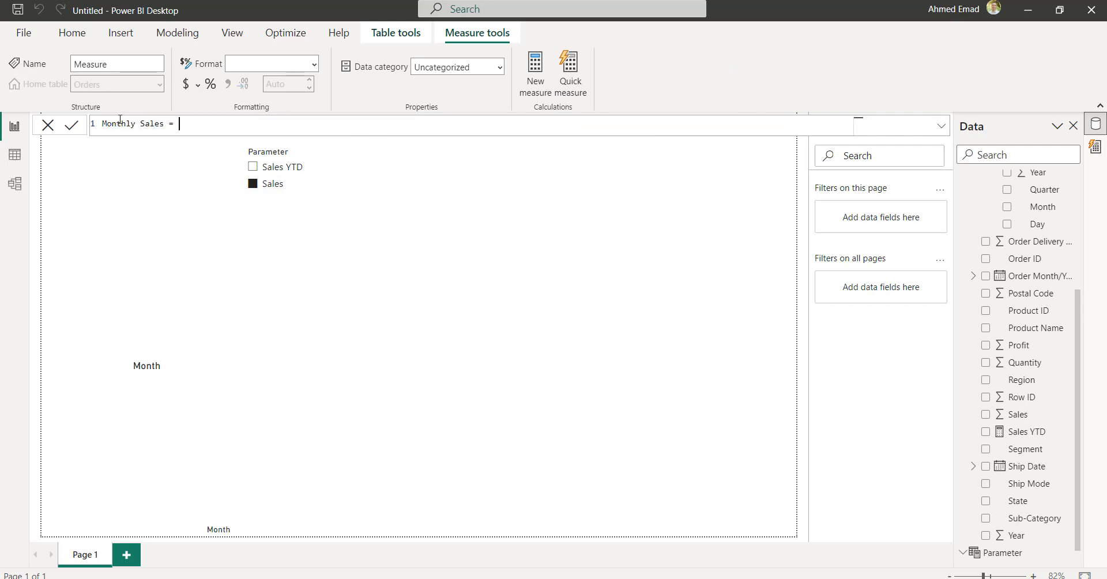
pyautogui.write(' SUM(Orders[')
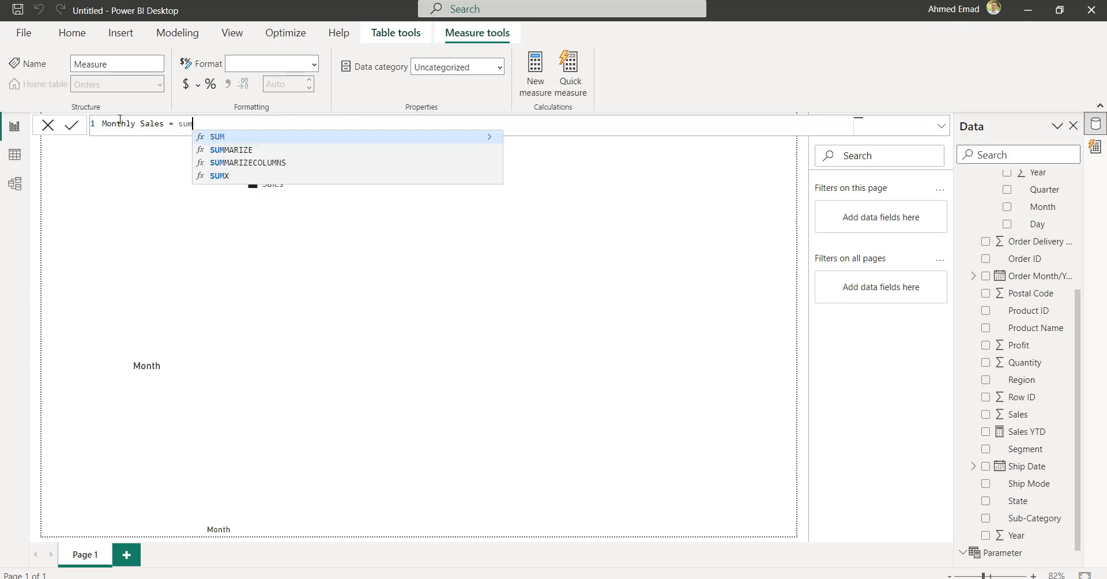
pyautogui.write('Sales')
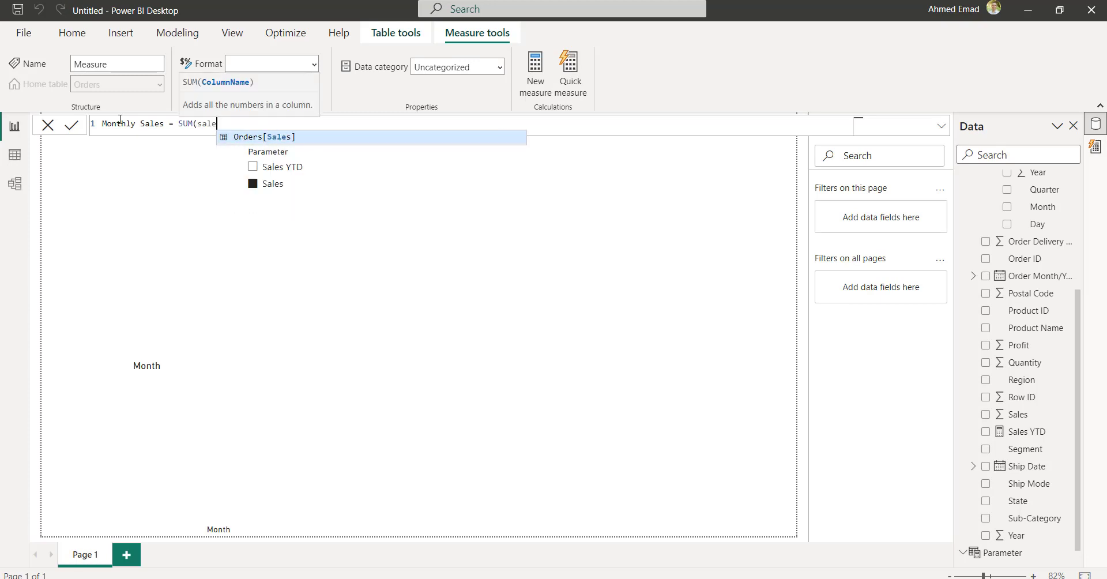
pyautogui.press('Tab')
pyautogui.write(')')
pyautogui.press('Return')
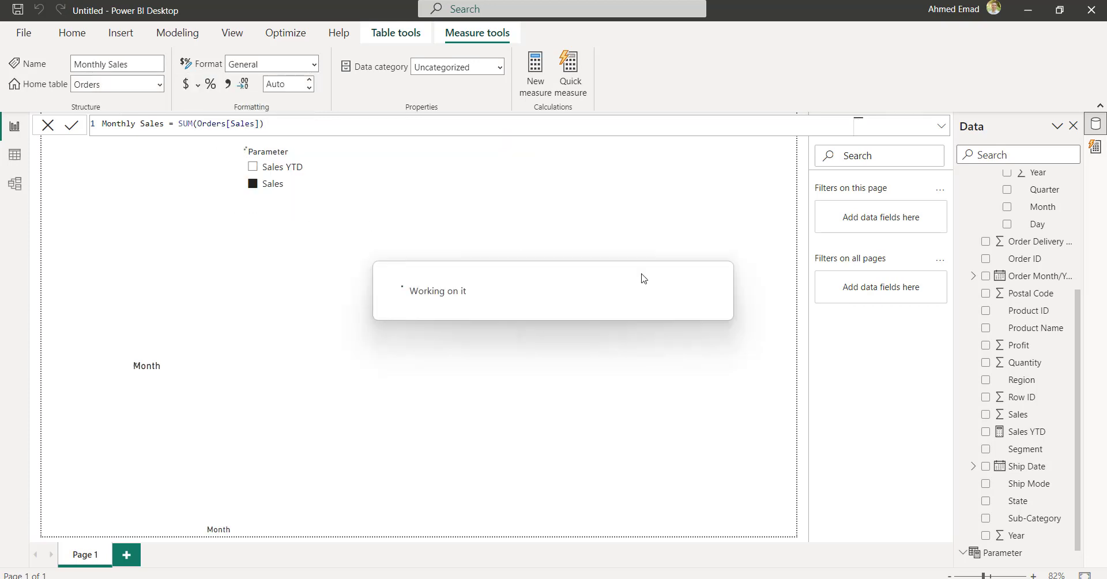
# Step: Delete the parameter slicer from the page and remove Parameter from the column chart's Y-axis
pyautogui.click(370, 225)
pyautogui.press('Delete')
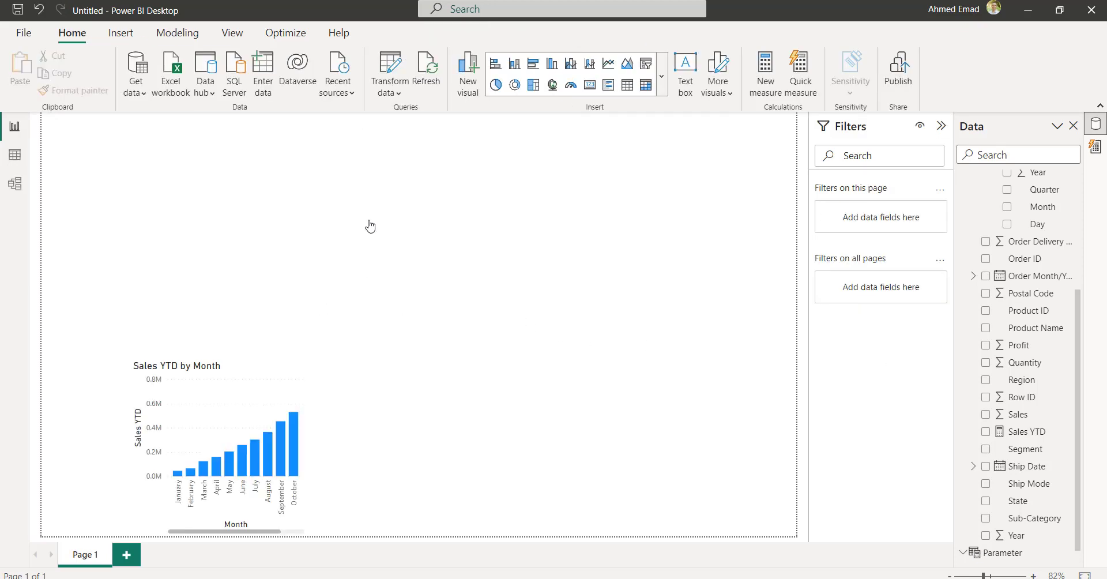
pyautogui.click(259, 412)
pyautogui.click(324, 372)
pyautogui.scroll(-5, 413, 456)
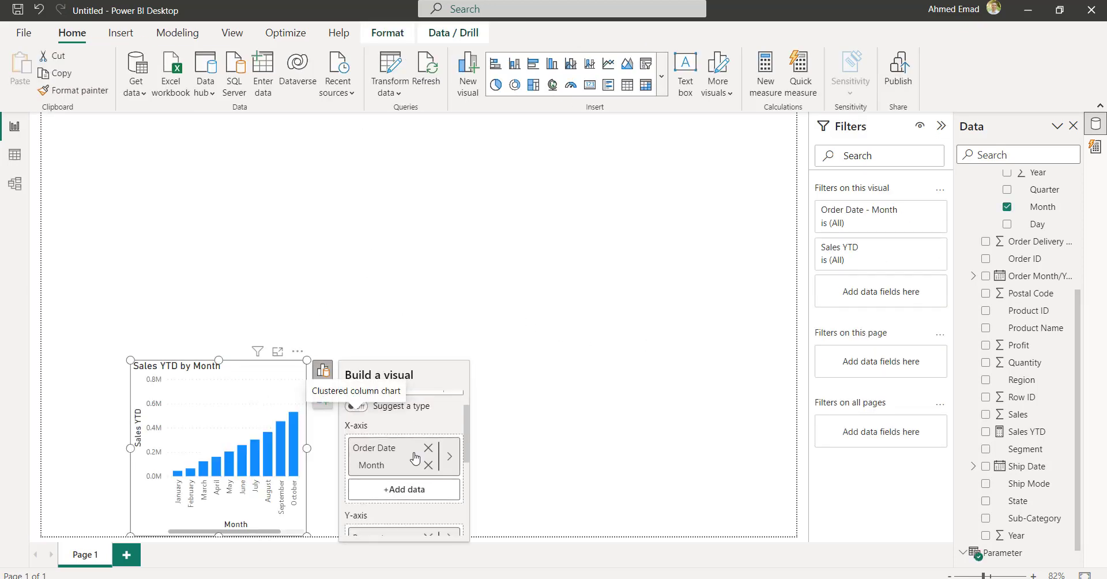
pyautogui.click(428, 488)
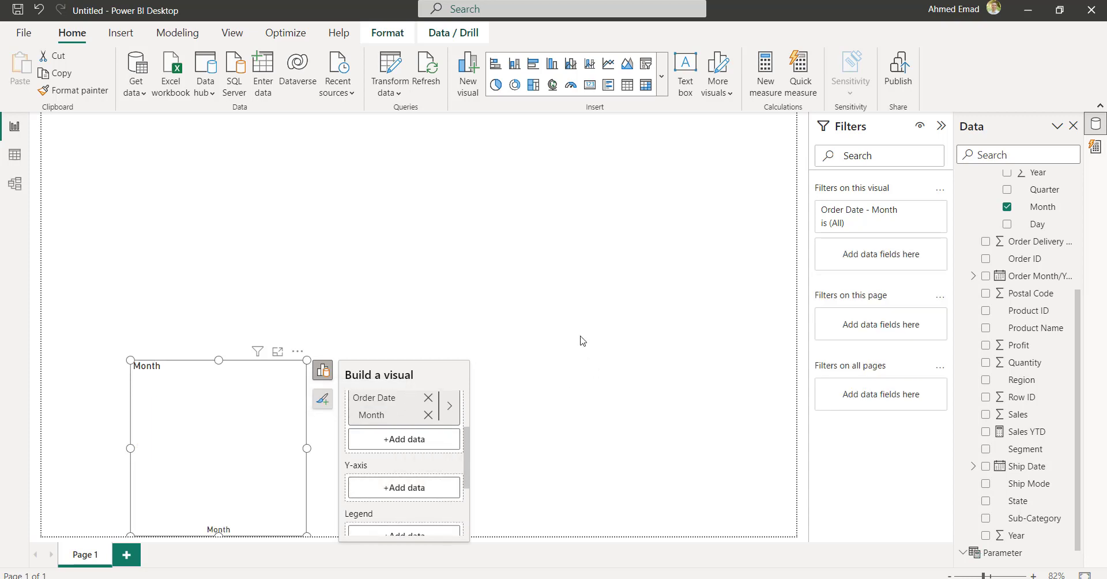
# Step: Delete the Parameter table from the model
pyautogui.click(612, 326)
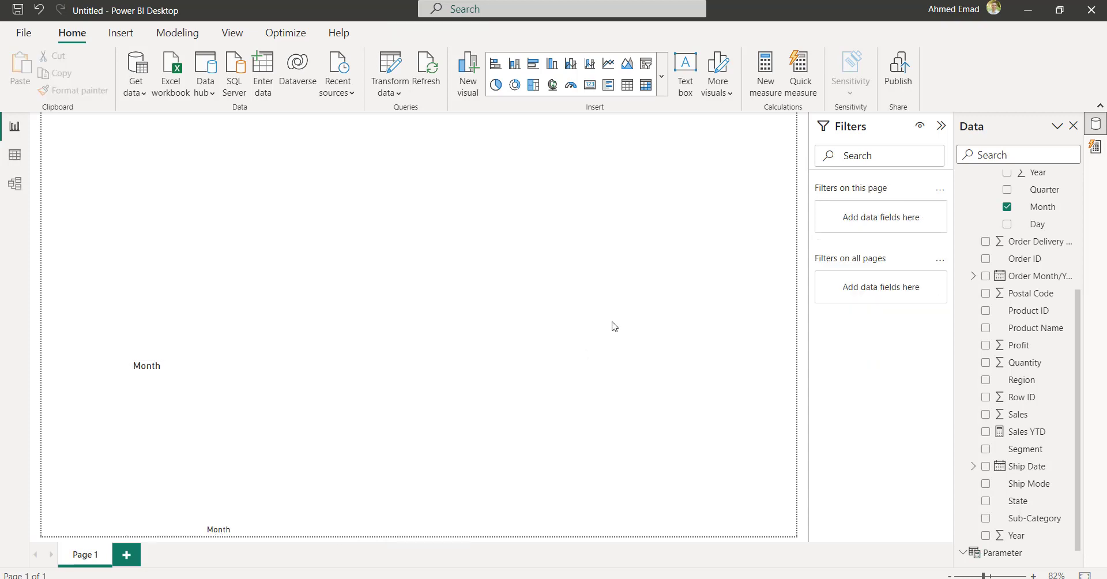
pyautogui.click(1066, 554)
pyautogui.click(966, 454)
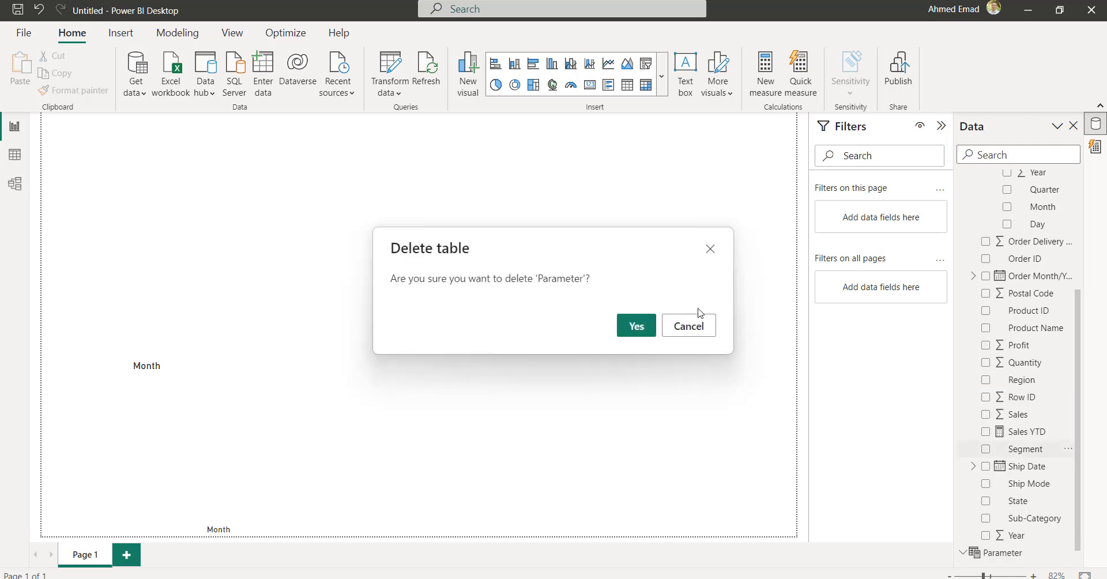
pyautogui.click(637, 326)
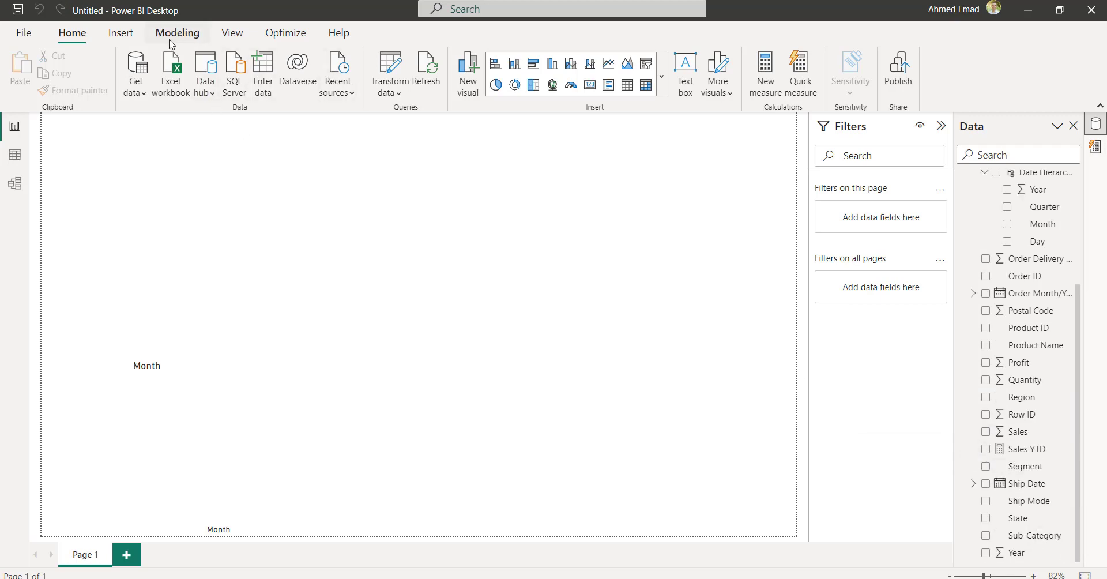
# Step: Create a field parameter from Sales YTD and Monthly Sales with a slicer on the page, and move the slicer and chart toward the page's middle
pyautogui.click(183, 35)
pyautogui.click(287, 95)
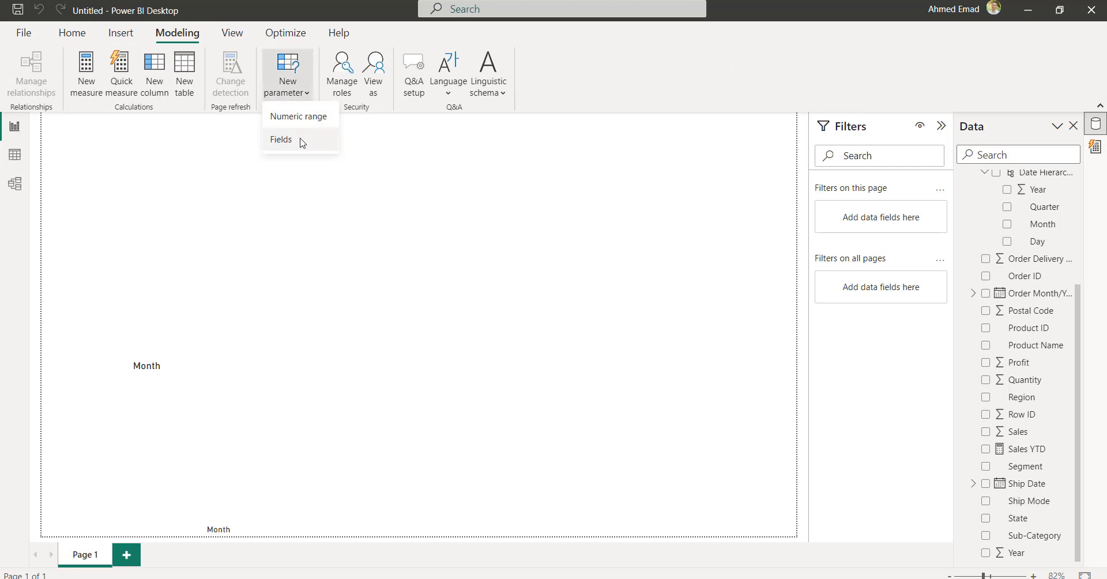
pyautogui.click(309, 140)
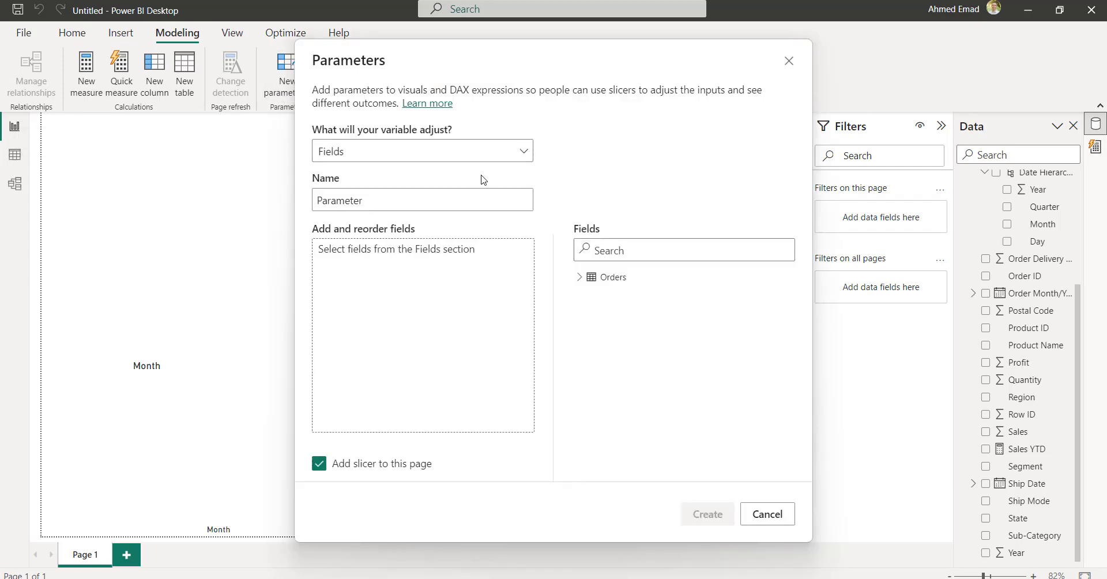
pyautogui.click(579, 277)
pyautogui.scroll(-4, 587, 304)
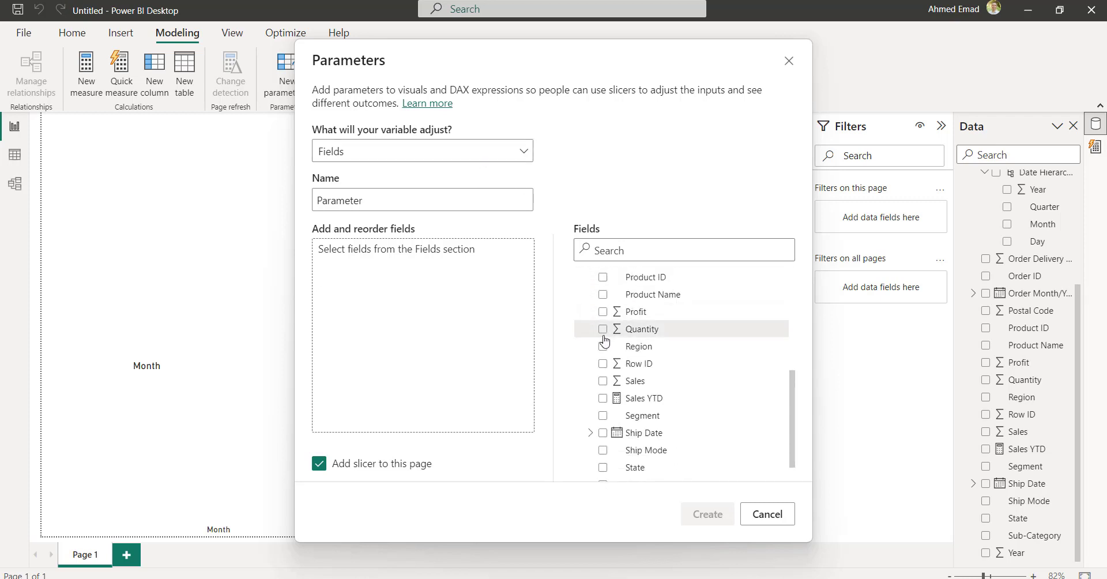
pyautogui.click(603, 398)
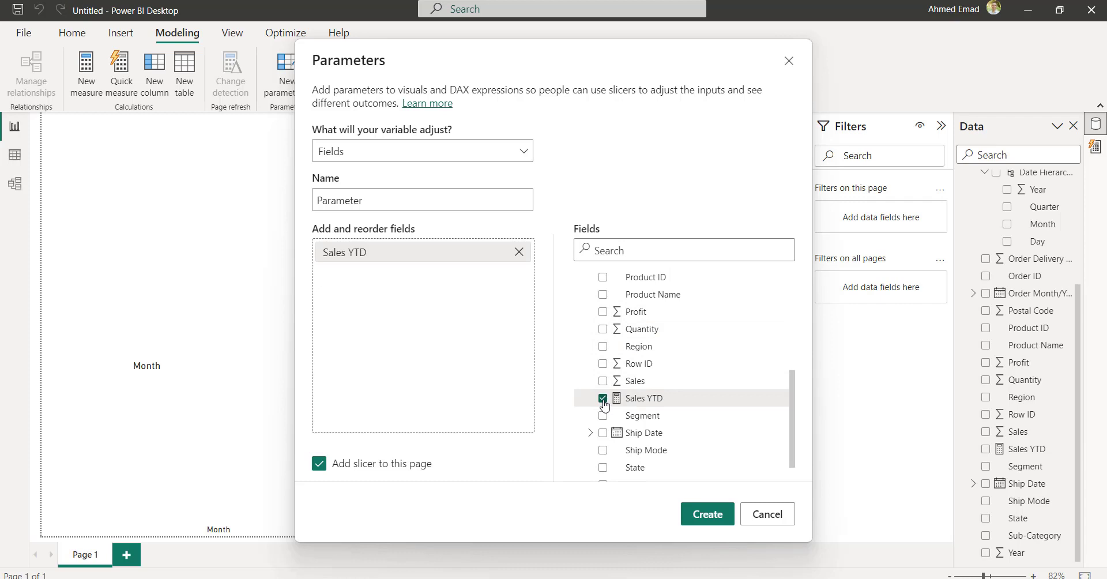
pyautogui.scroll(-1, 604, 404)
pyautogui.scroll(2, 600, 392)
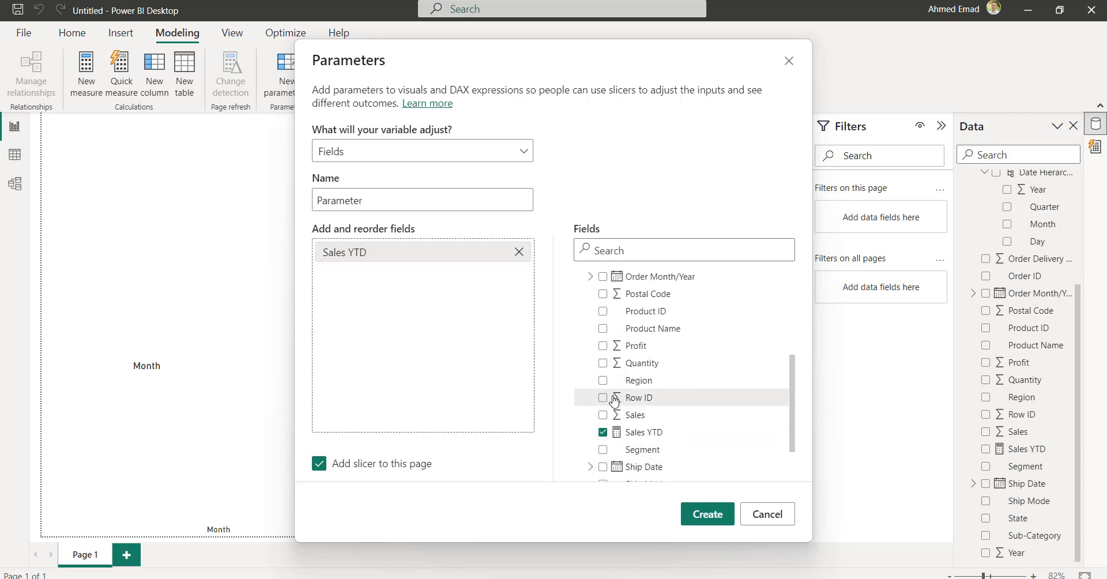
pyautogui.scroll(2, 621, 367)
pyautogui.click(603, 336)
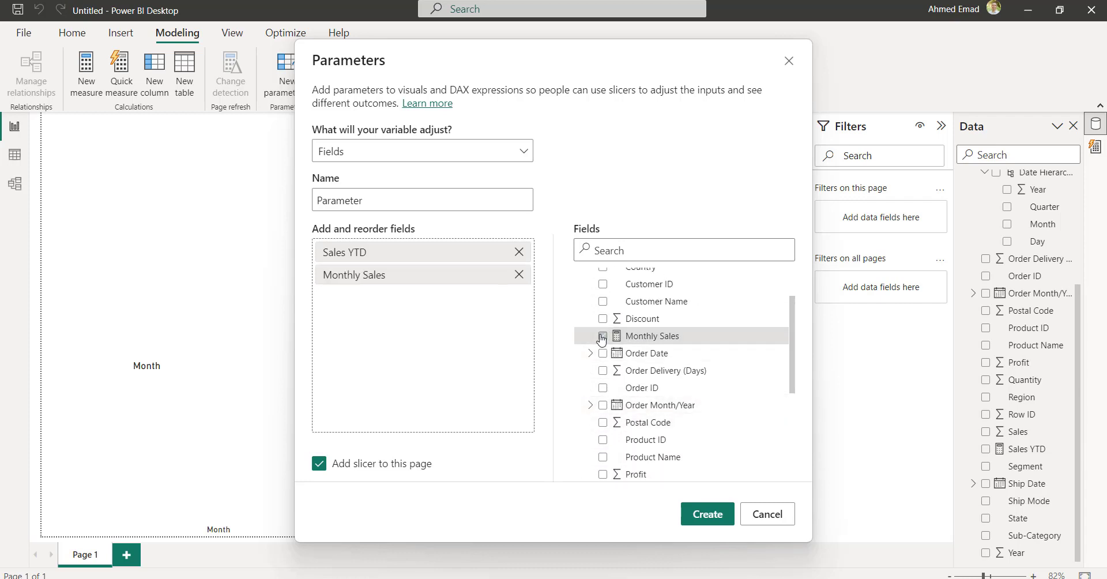
pyautogui.click(707, 514)
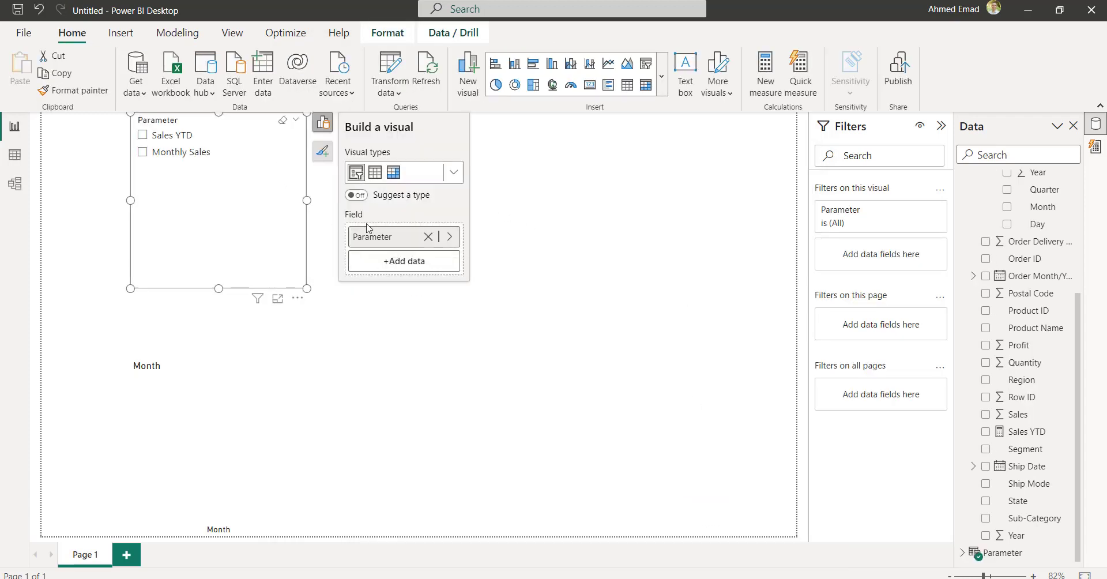
pyautogui.moveTo(285, 404); pyautogui.dragTo(449, 400)
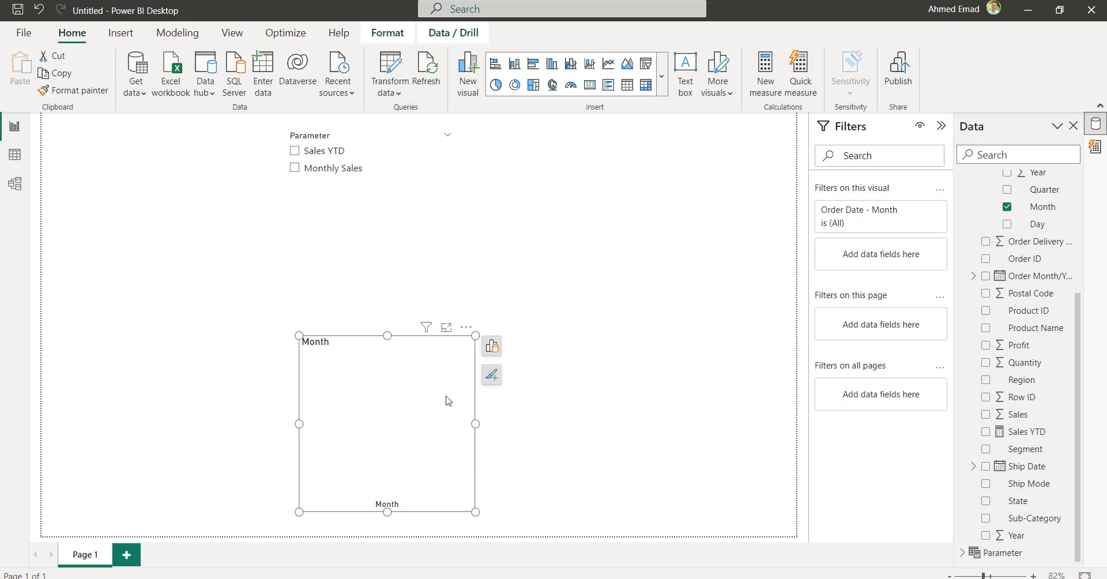
# Step: Add Parameter to the column chart's Y-axis and try the slicer with Sales YTD, ending on Monthly Sales
pyautogui.click(494, 348)
pyautogui.scroll(-2, 595, 425)
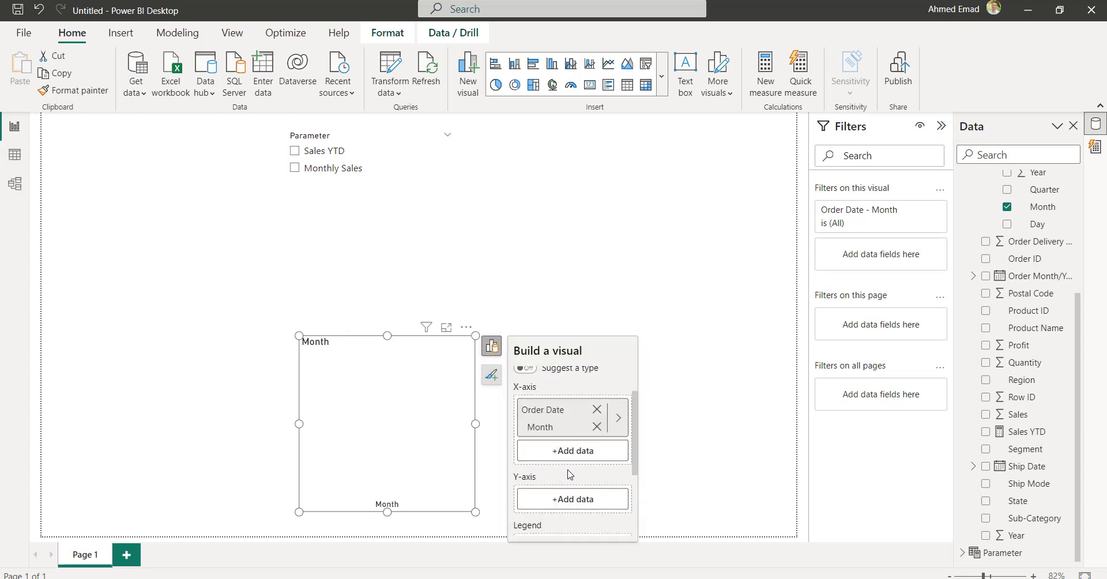
pyautogui.click(572, 499)
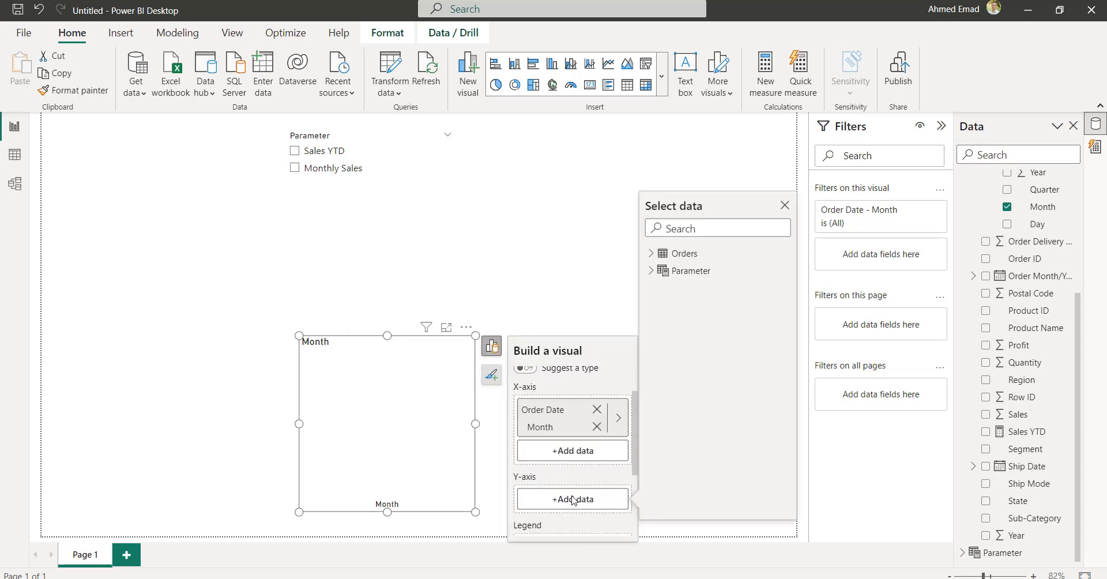
pyautogui.click(651, 271)
pyautogui.click(697, 289)
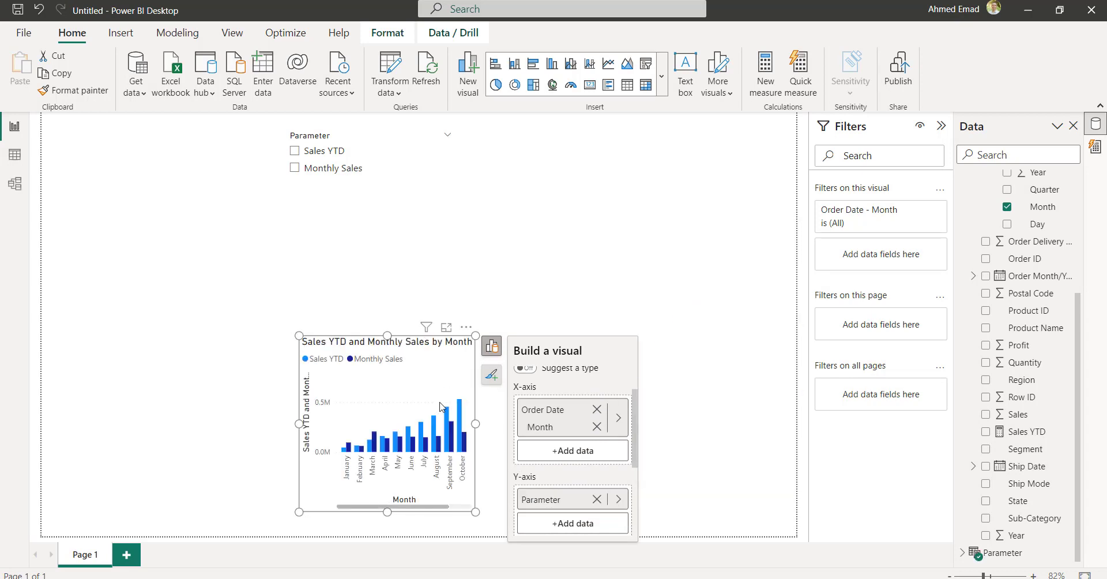
pyautogui.click(295, 152)
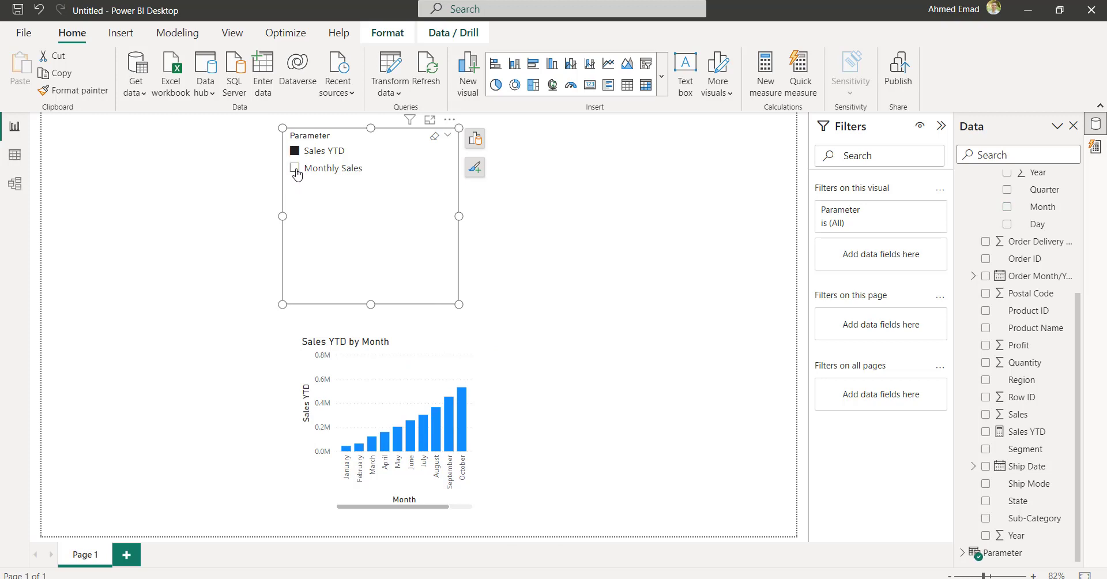
pyautogui.click(296, 168)
# Step: Stretch the column chart across the full page width and down to the page's bottom edge
pyautogui.click(439, 427)
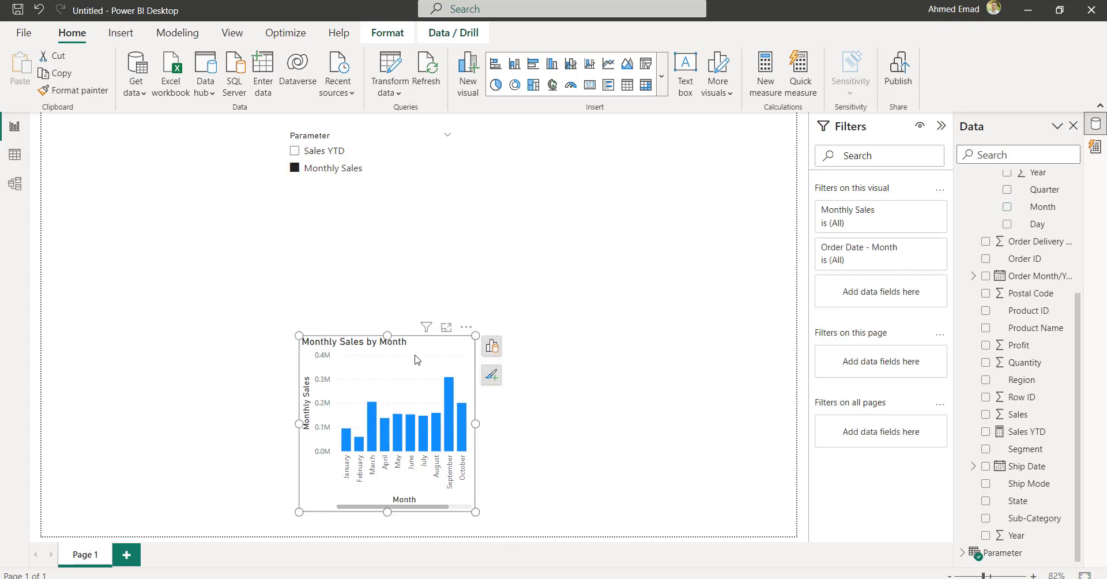
pyautogui.moveTo(476, 424); pyautogui.dragTo(808, 433)
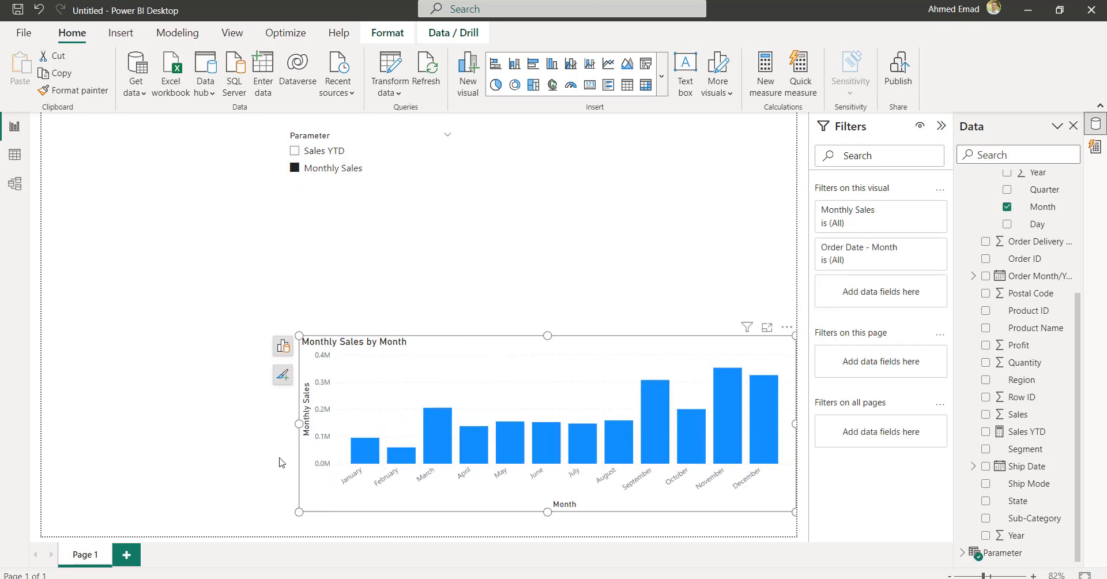
pyautogui.moveTo(297, 425); pyautogui.dragTo(43, 425)
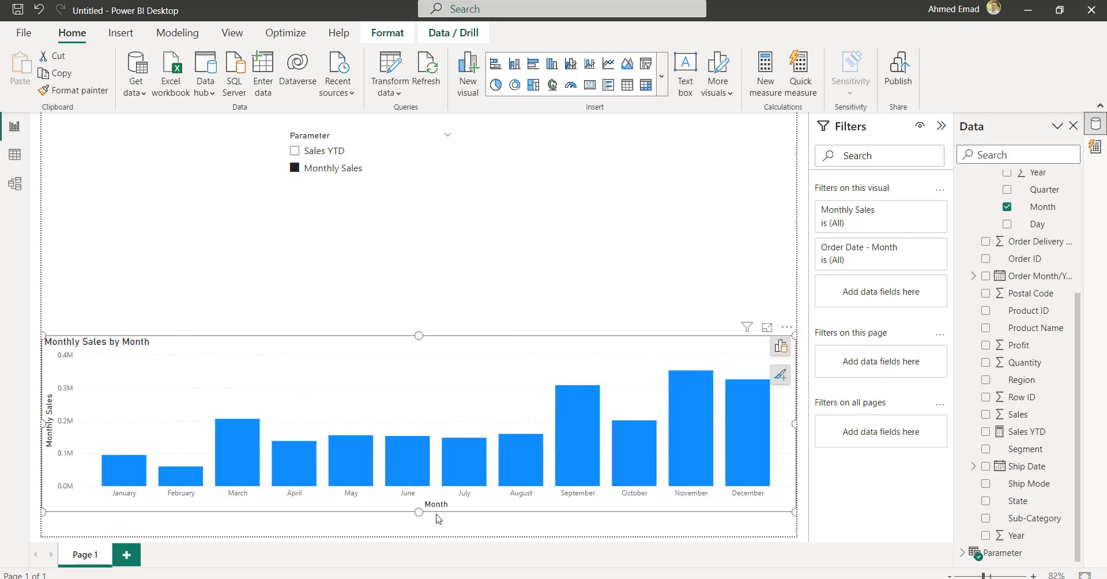
pyautogui.moveTo(419, 511); pyautogui.dragTo(419, 537)
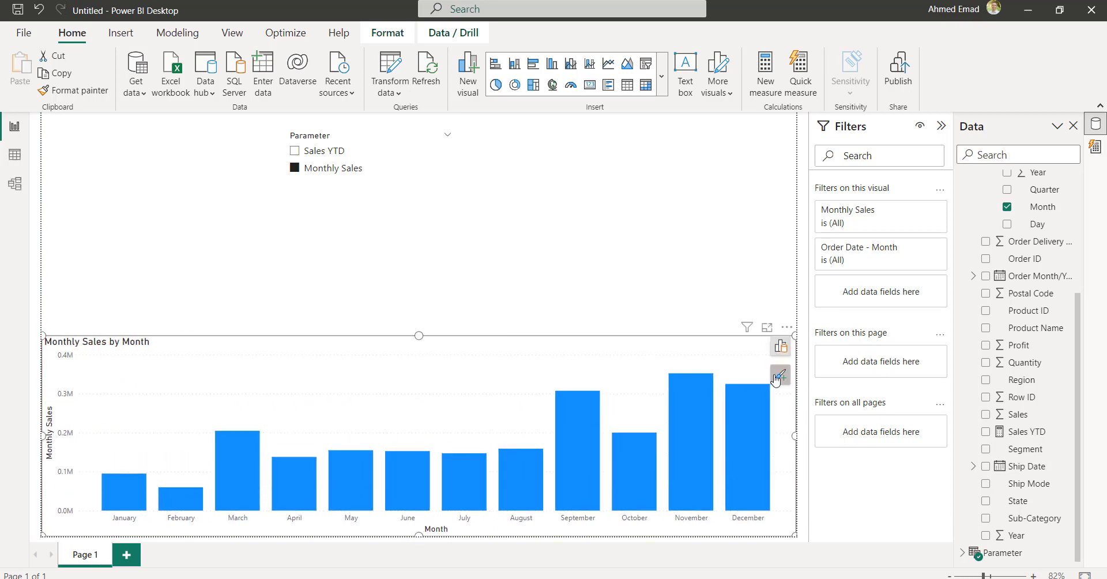
# Step: Turn on data labels for the column chart
pyautogui.click(780, 375)
pyautogui.click(674, 484)
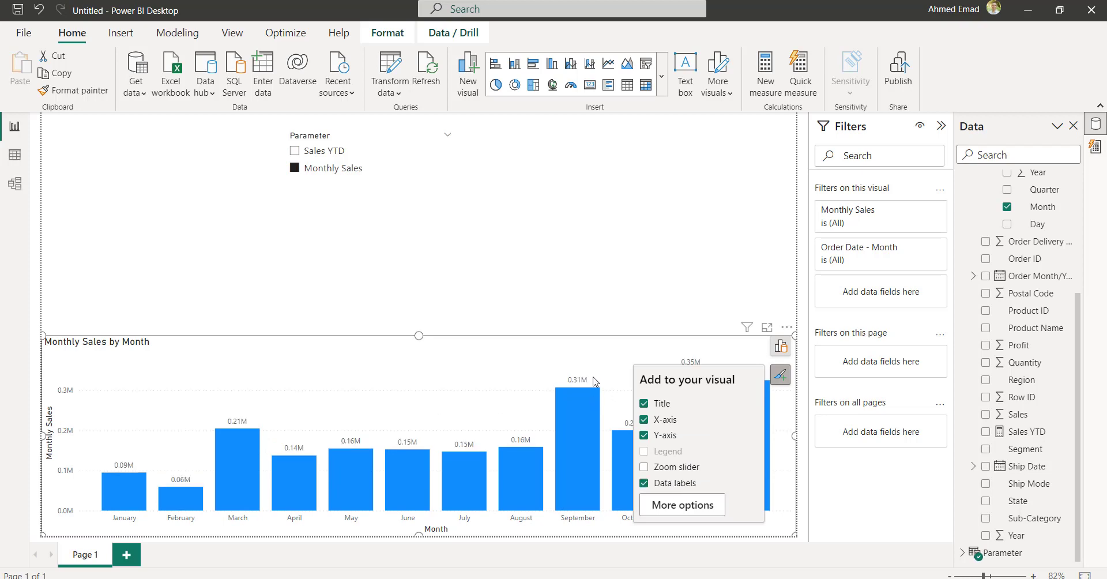
pyautogui.click(780, 378)
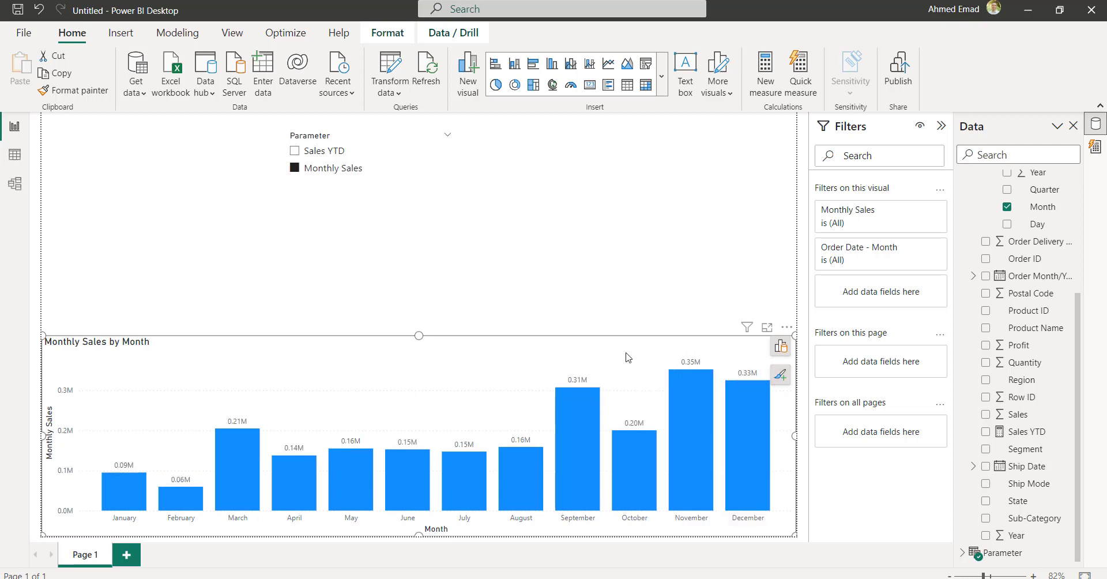
# Step: Set the display units of the column chart's data label values to Thousands
pyautogui.click(779, 375)
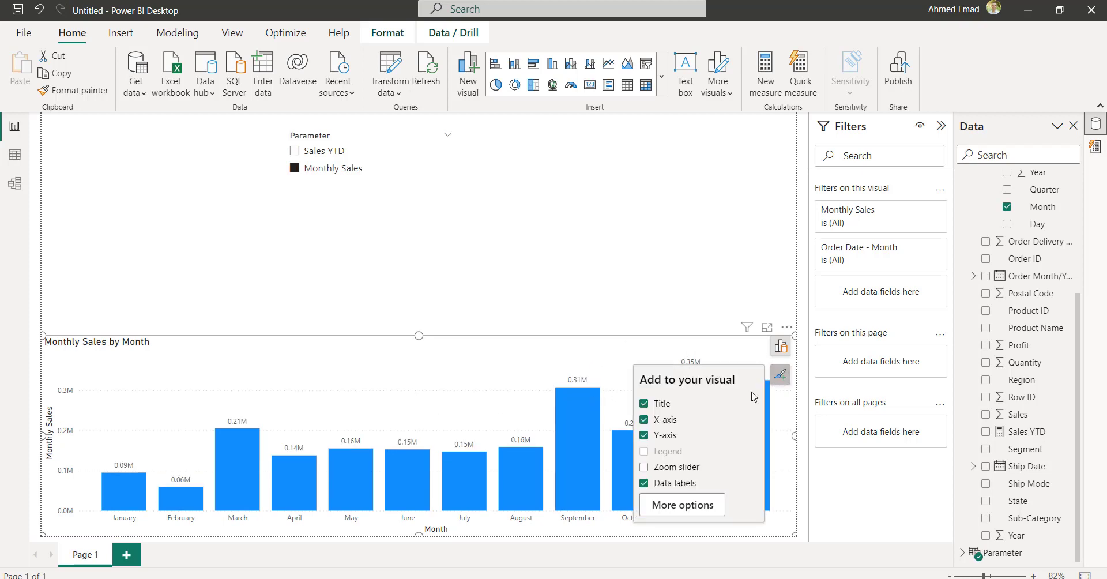
pyautogui.click(697, 507)
pyautogui.scroll(-1, 1001, 403)
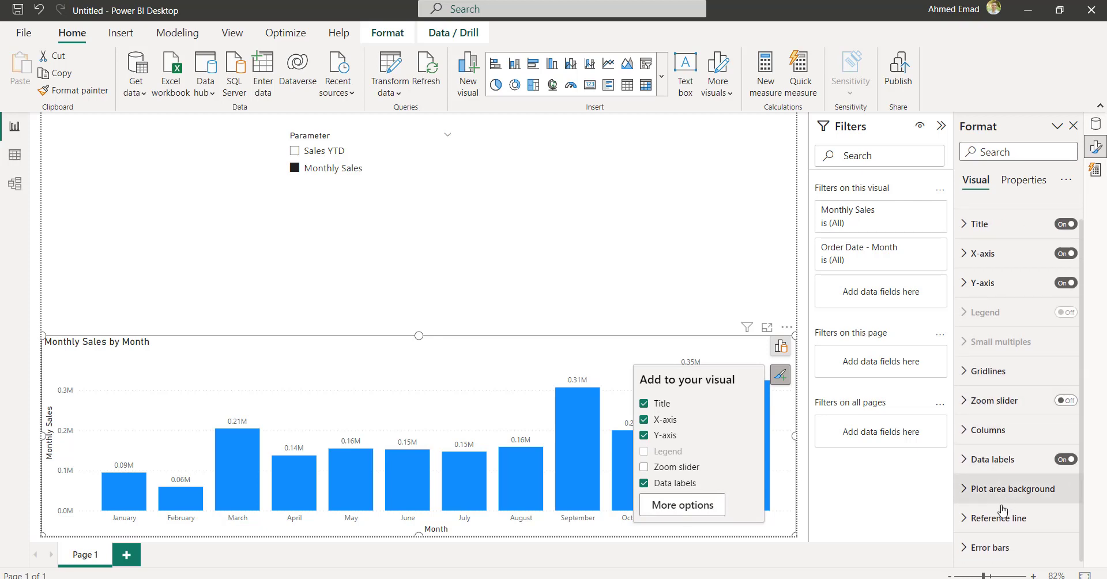
pyautogui.click(968, 462)
pyautogui.scroll(-3, 1021, 447)
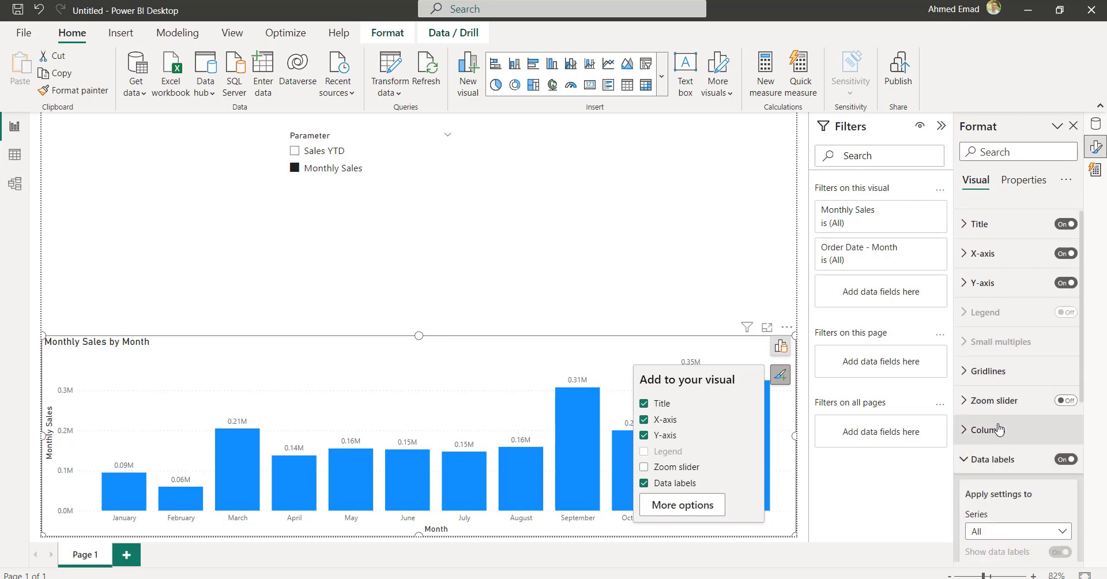
pyautogui.scroll(-2, 1018, 438)
pyautogui.scroll(-1, 1013, 425)
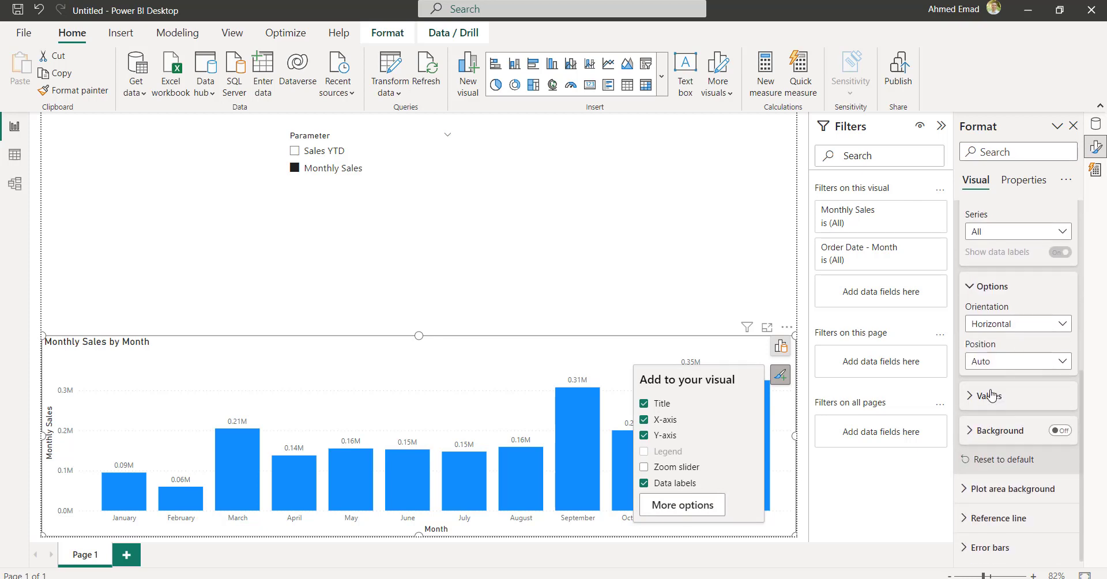
pyautogui.click(1013, 393)
pyautogui.scroll(-2, 1015, 415)
pyautogui.click(1017, 424)
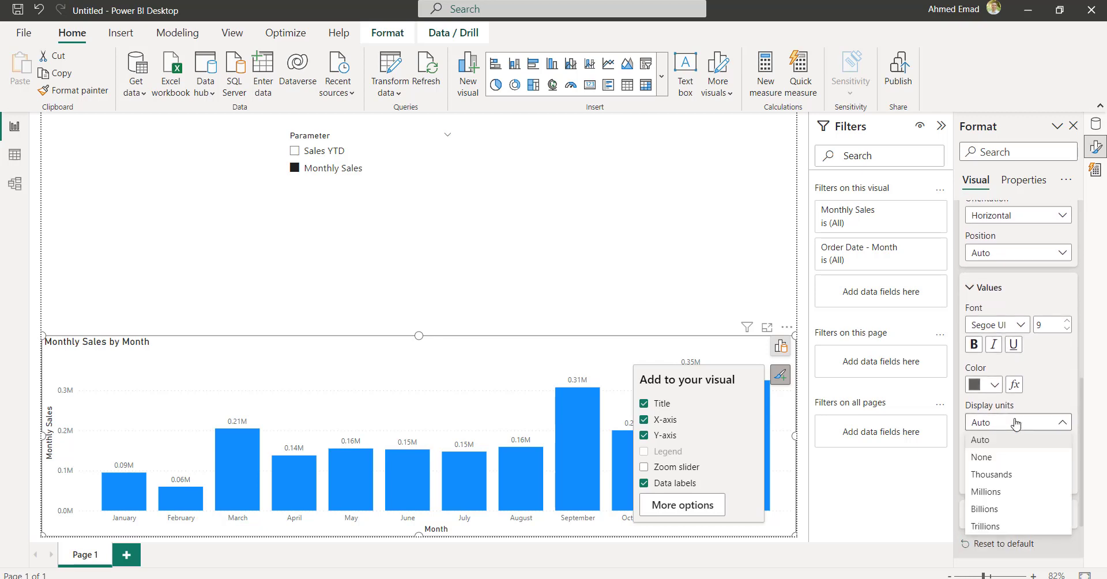
pyautogui.click(1008, 476)
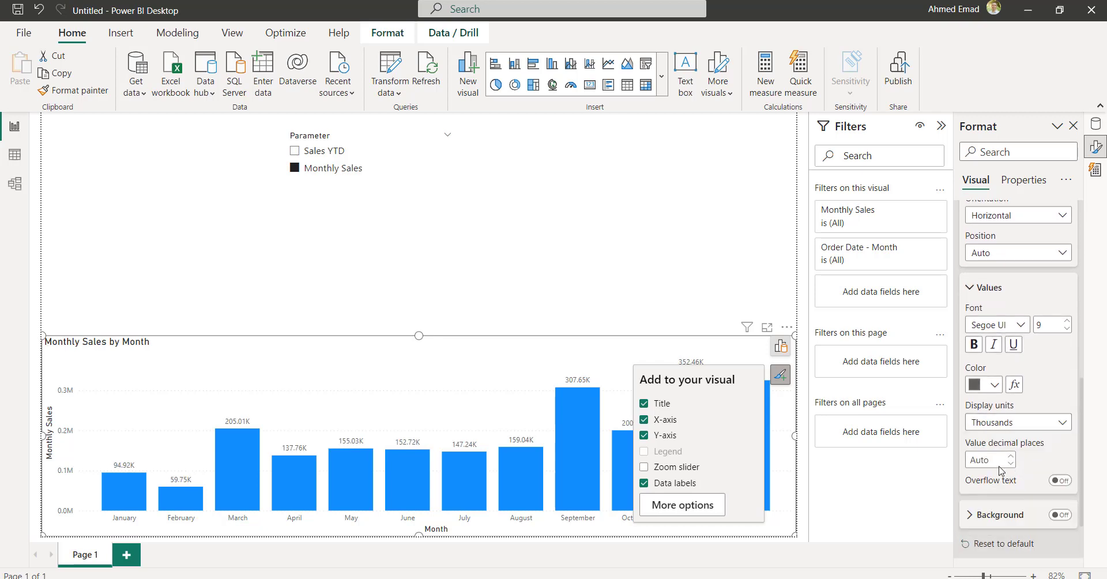
# Step: Set the data label values to 0 decimal places and font size 20
pyautogui.click(995, 464)
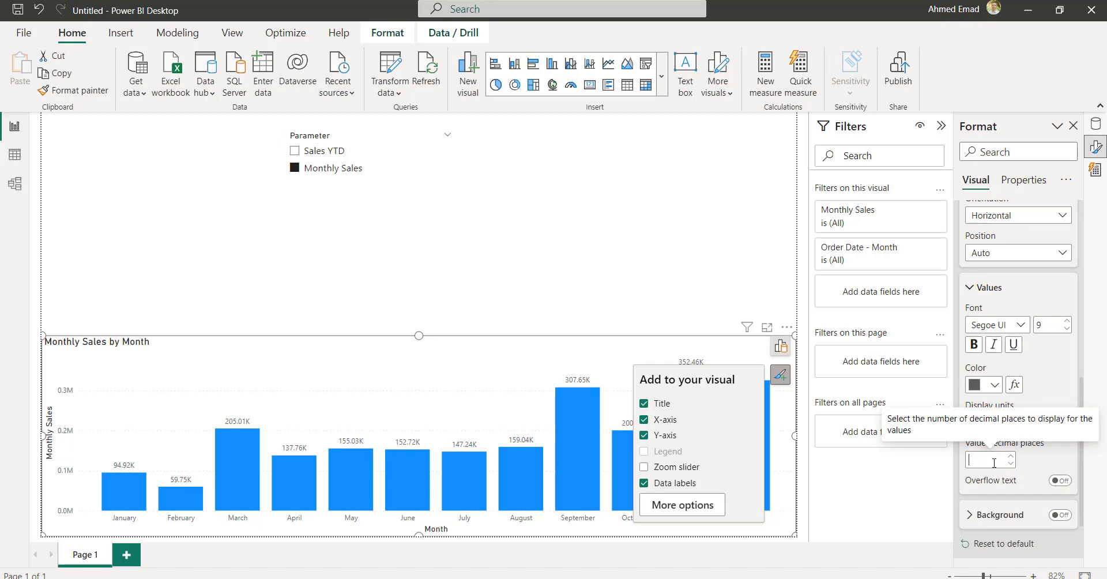
pyautogui.write('0')
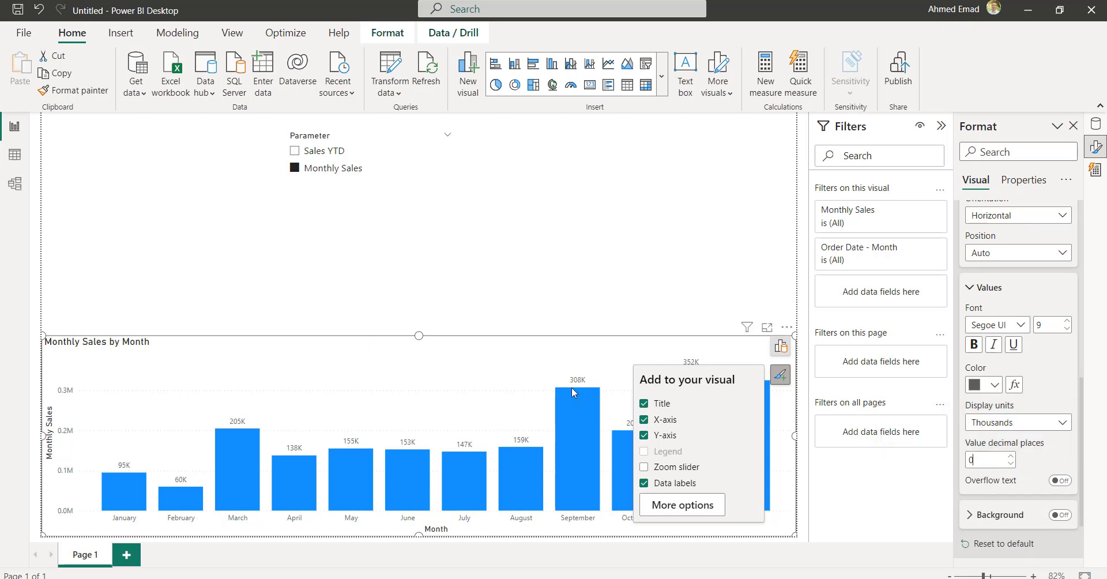
pyautogui.press('BackSpace')
pyautogui.write('20')
pyautogui.press('Return')
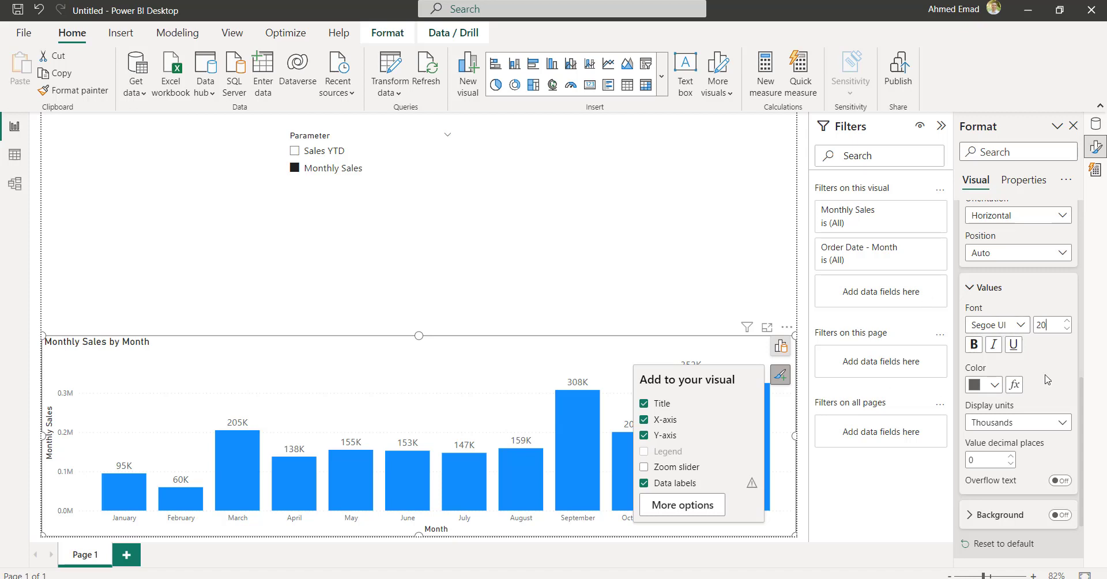
pyautogui.click(781, 346)
pyautogui.click(781, 346)
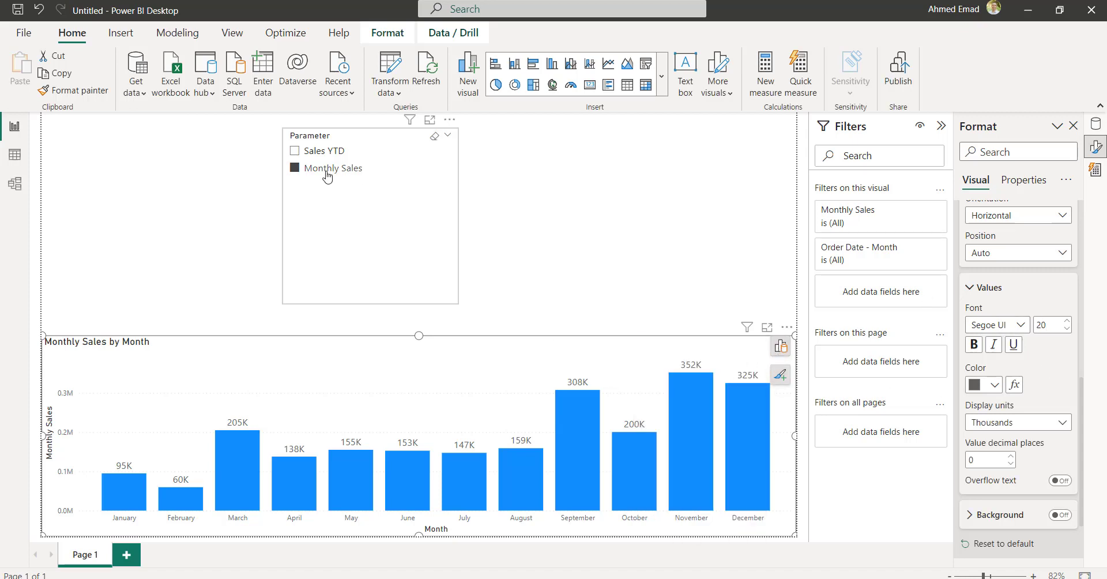
# Step: Switch the parameter slicer between Sales YTD and Monthly Sales to compare the chart, ending on Sales YTD
pyautogui.click(314, 152)
pyautogui.click(316, 169)
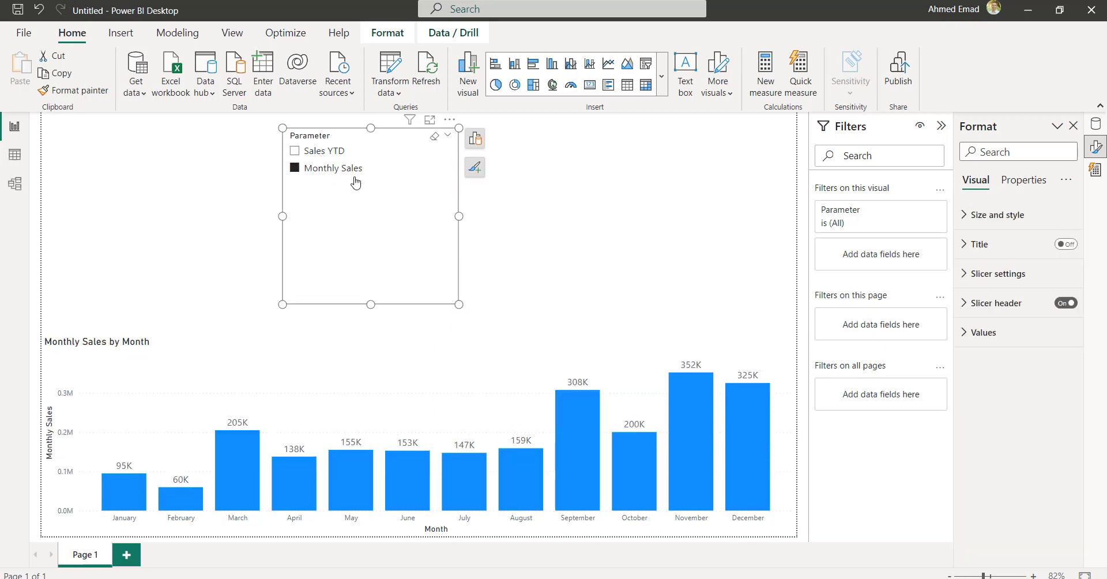
pyautogui.click(322, 153)
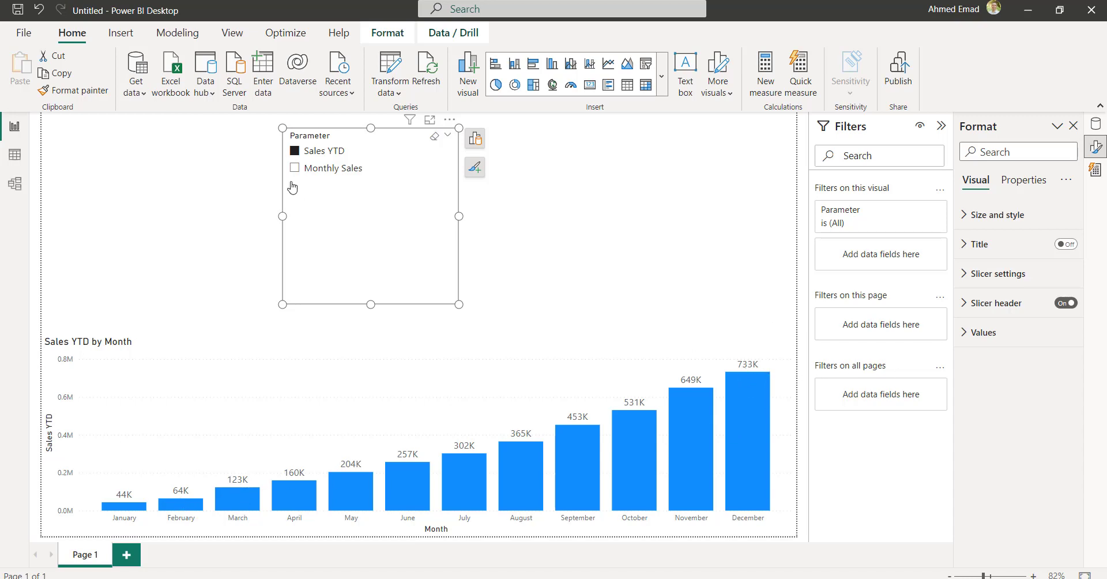
pyautogui.click(316, 173)
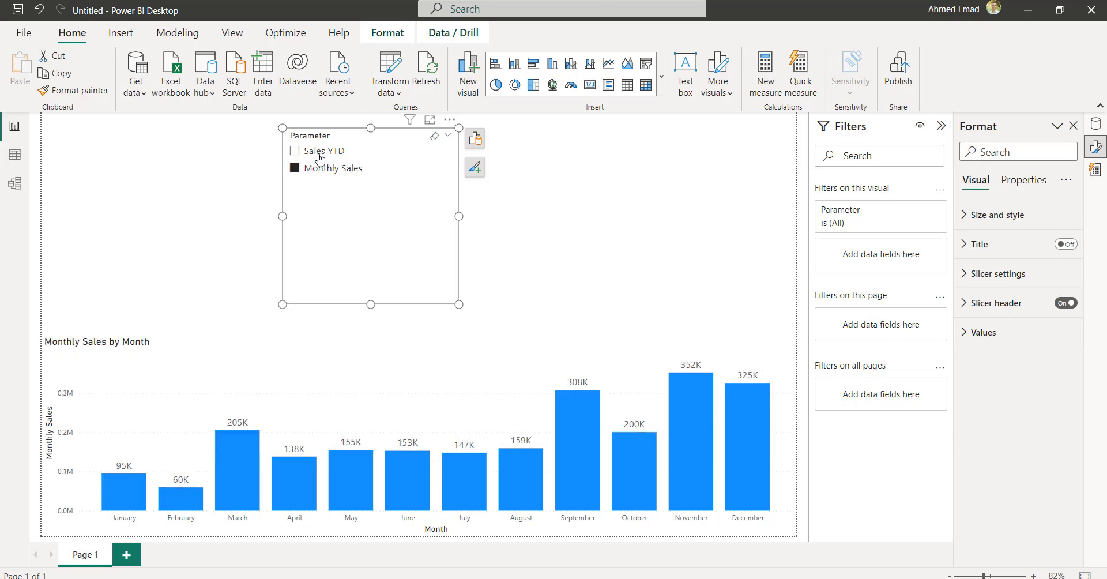
pyautogui.click(318, 156)
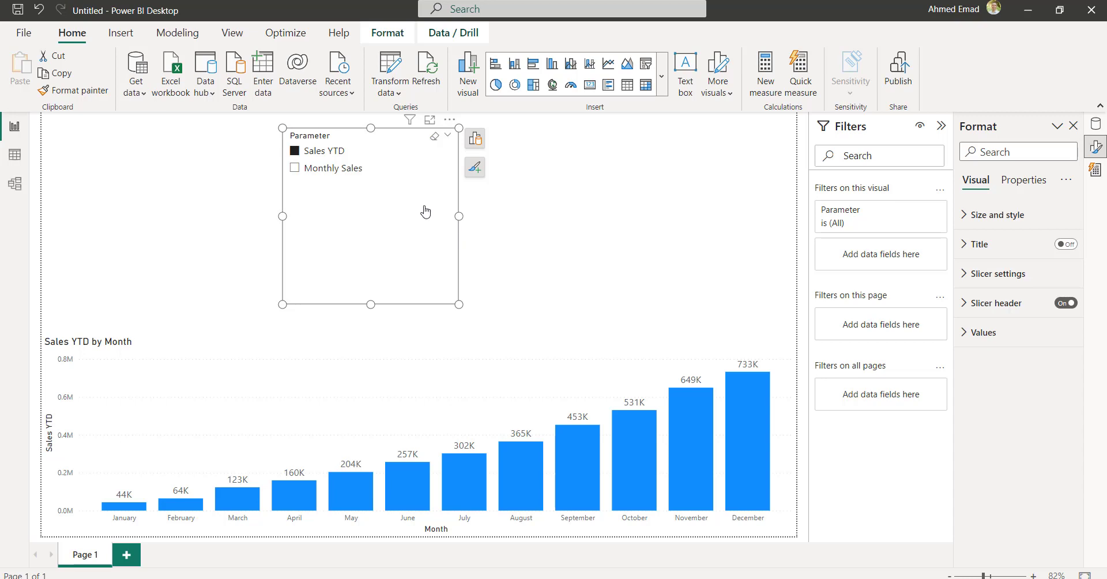
# Step: Change the parameter slicer's style to Tile, reshape it into a wide, low strip, and move it down above the chart
pyautogui.click(1015, 275)
pyautogui.click(998, 346)
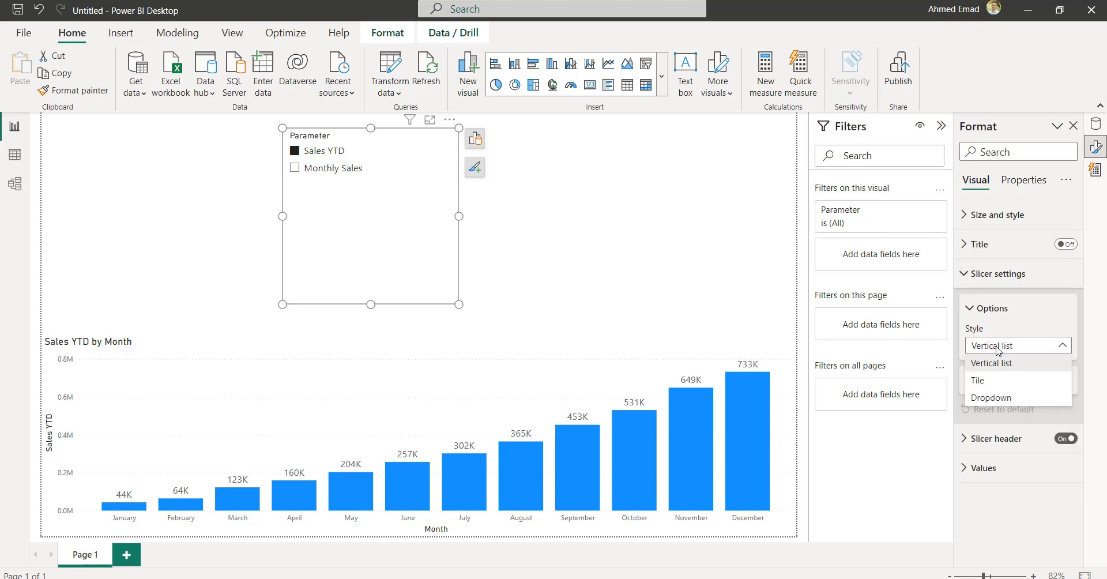
pyautogui.click(987, 376)
pyautogui.moveTo(462, 305); pyautogui.dragTo(573, 184)
pyautogui.moveTo(462, 135); pyautogui.dragTo(453, 190)
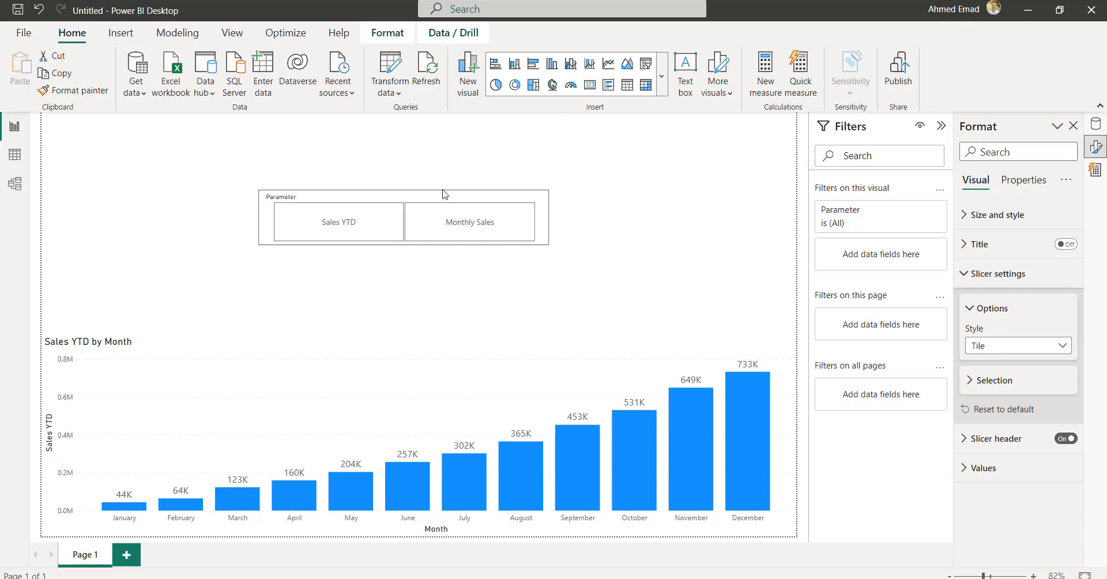
# Step: Try the Sales YTD and Monthly Sales tiles, leave Monthly Sales selected, and deselect the slicer
pyautogui.click(465, 215)
pyautogui.click(346, 216)
pyautogui.click(347, 217)
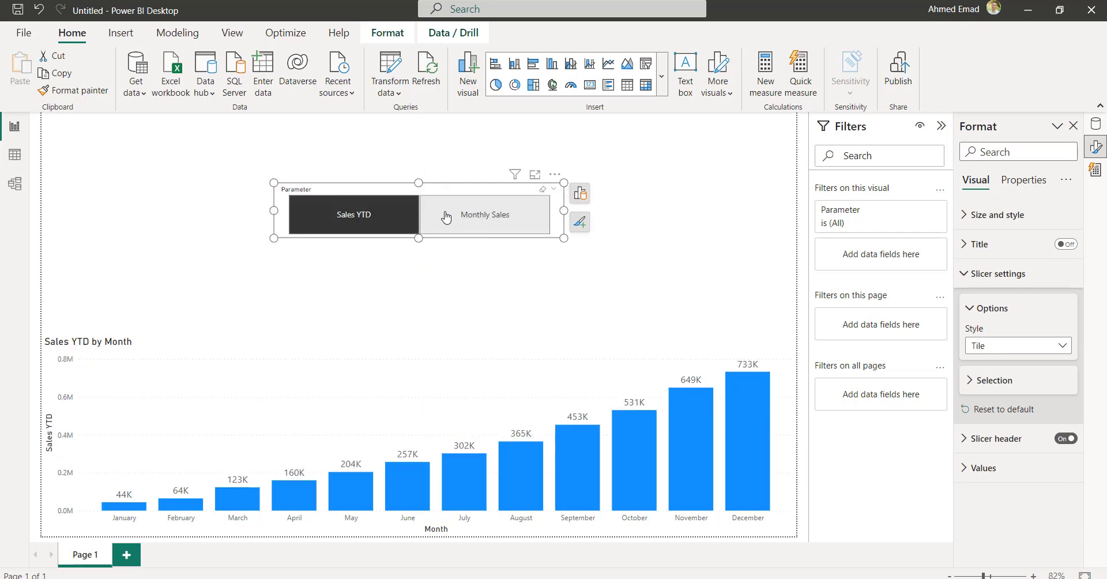
pyautogui.click(485, 215)
pyautogui.click(688, 185)
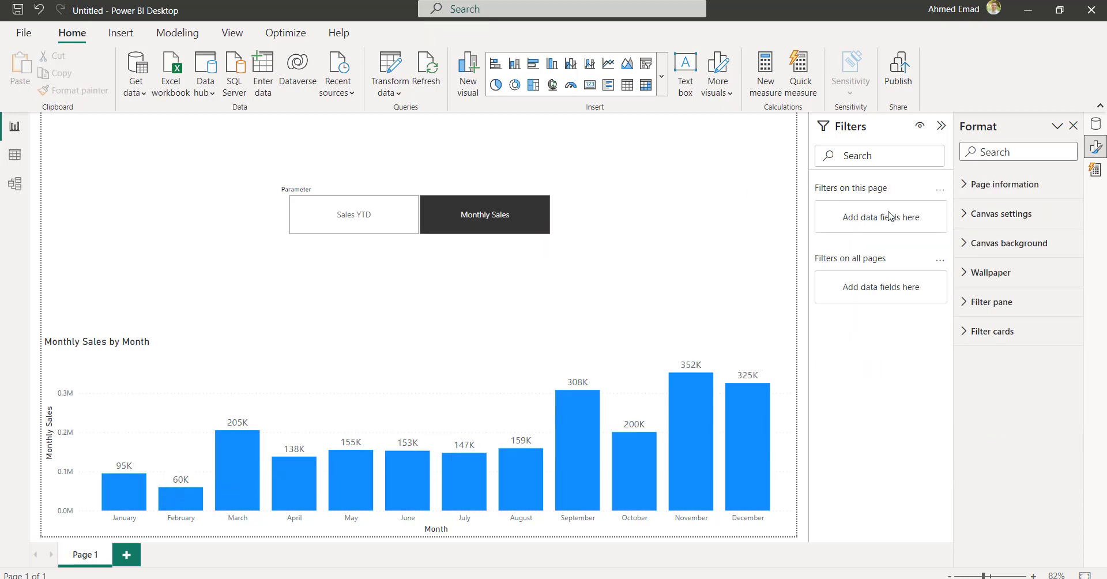
# Step: Add the Year level of Order Date to the page as a slicer
pyautogui.click(1096, 124)
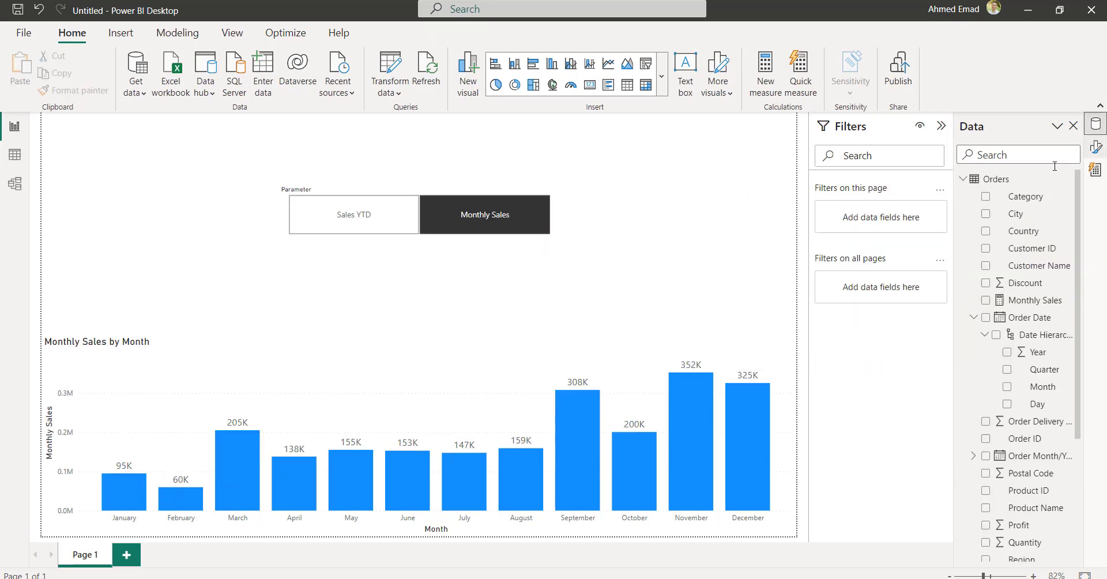
pyautogui.click(1007, 353)
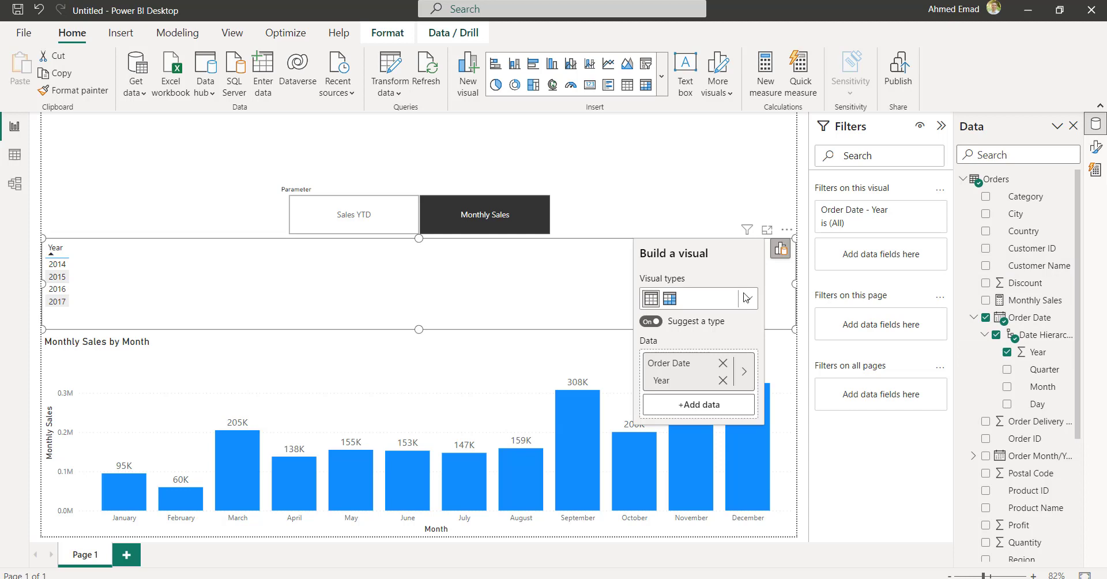
pyautogui.click(748, 298)
pyautogui.click(670, 397)
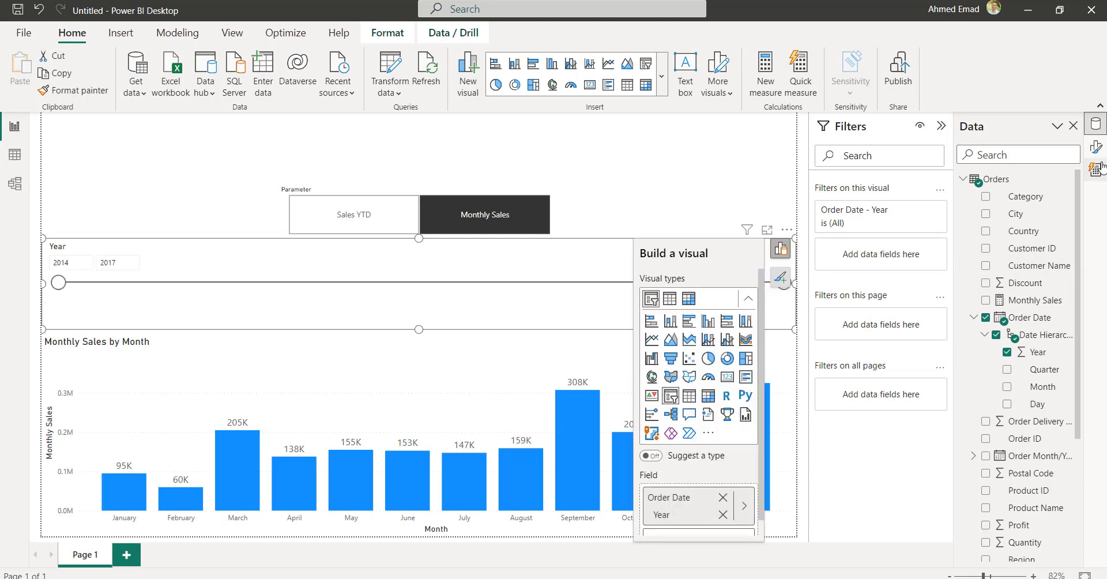
# Step: Change the Year slicer's style to Dropdown
pyautogui.click(1096, 147)
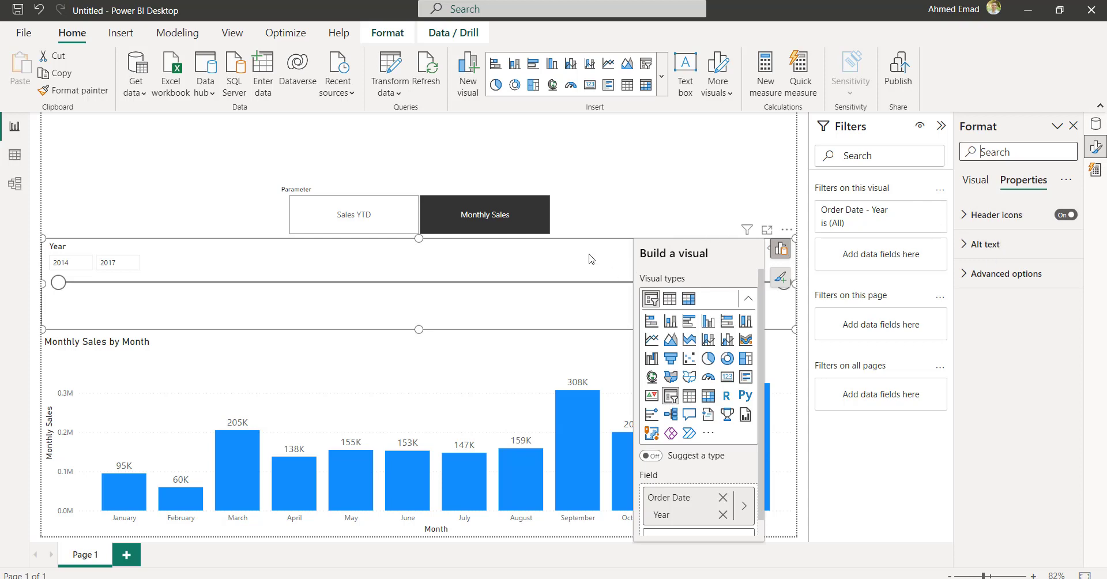
pyautogui.click(780, 278)
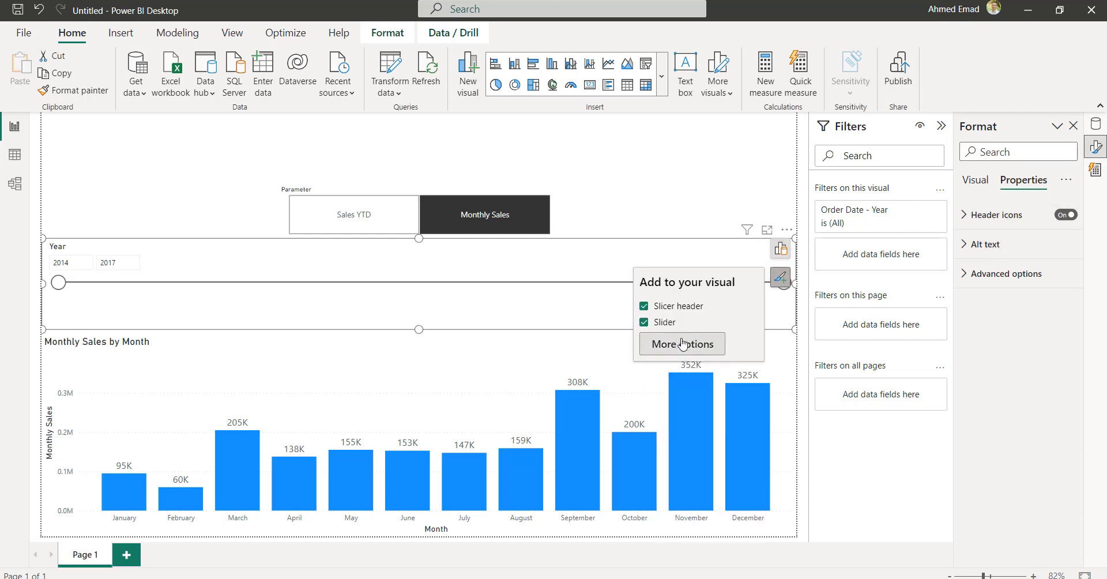
pyautogui.click(965, 183)
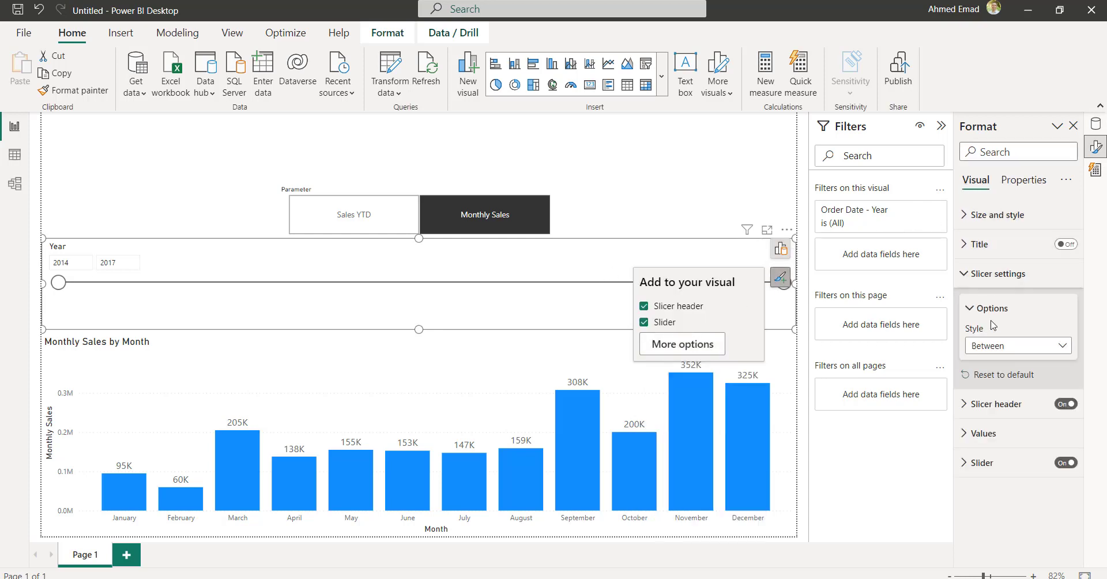
pyautogui.click(999, 351)
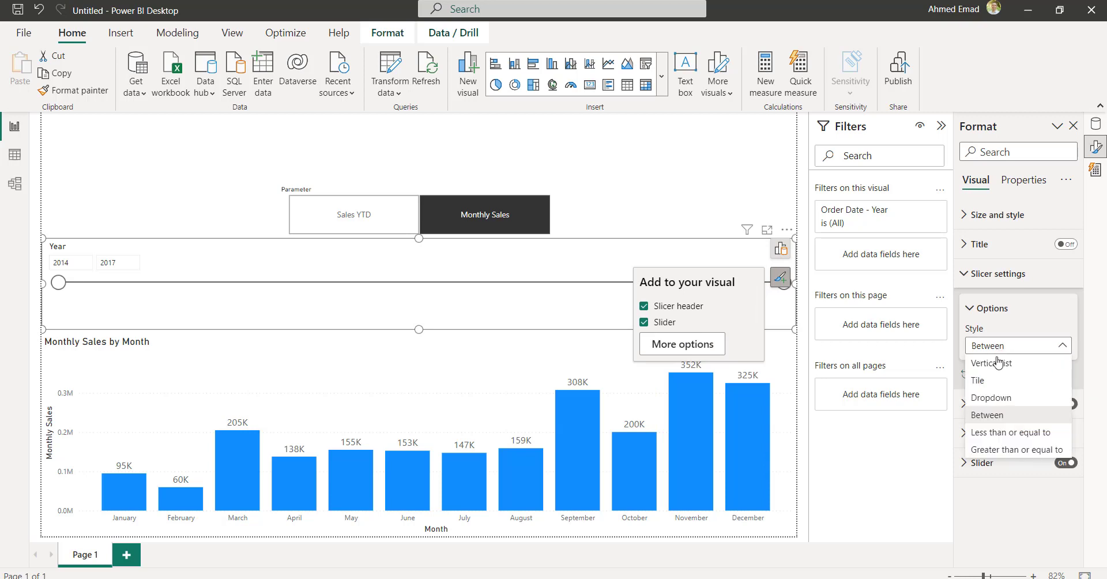
pyautogui.click(984, 395)
# Step: Shrink the Year slicer to a compact box and move it beside the parameter slicer, above the chart
pyautogui.moveTo(419, 327); pyautogui.dragTo(419, 285)
pyautogui.moveTo(44, 261); pyautogui.dragTo(668, 212)
pyautogui.click(668, 216)
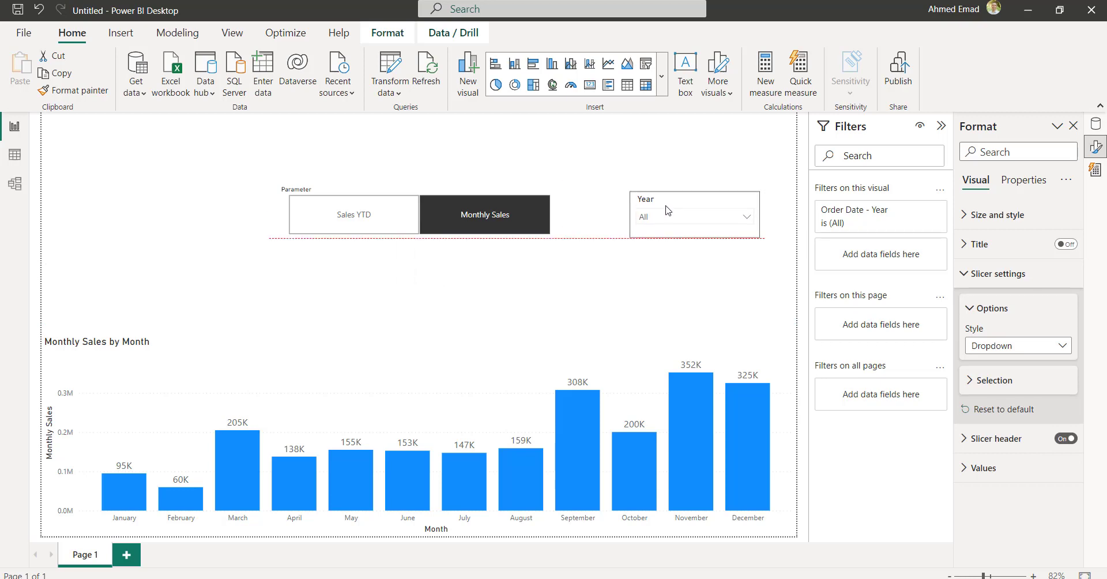
# Step: Filter the report to 2017 with the Year slicer and switch the chart to Sales YTD
pyautogui.click(681, 219)
pyautogui.click(667, 287)
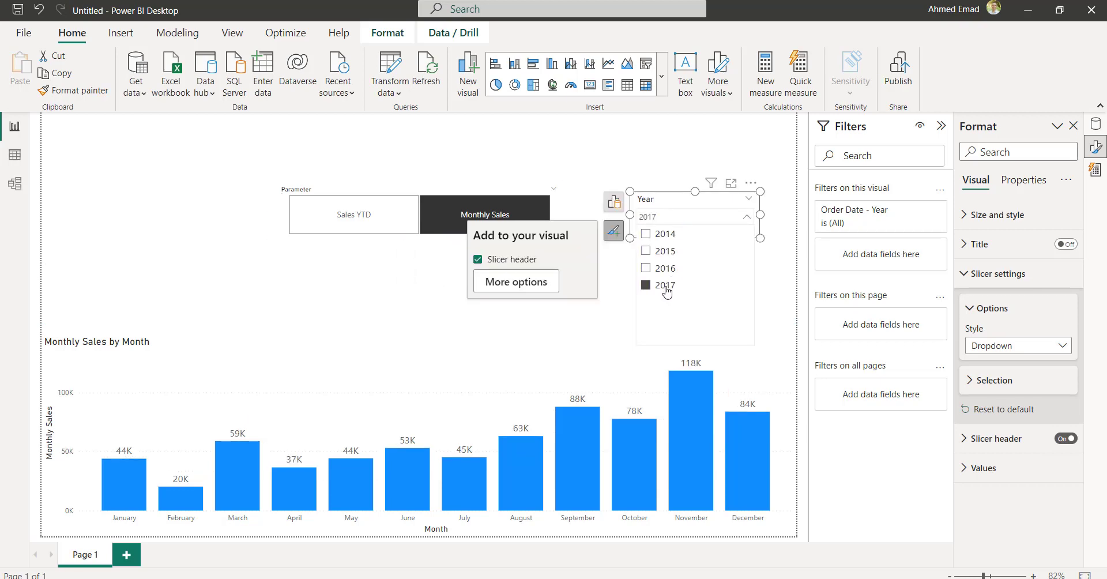
pyautogui.click(349, 212)
# Step: Try 2016 and 2015 in the Year slicer, return to 2017, and switch the chart to Monthly Sales
pyautogui.click(693, 220)
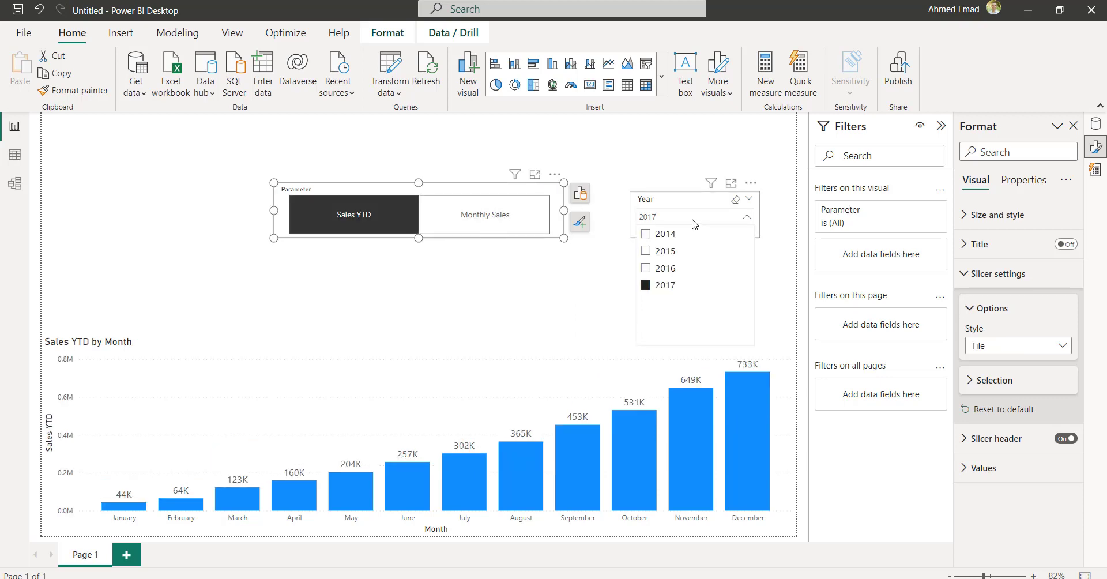
pyautogui.click(663, 268)
pyautogui.click(668, 251)
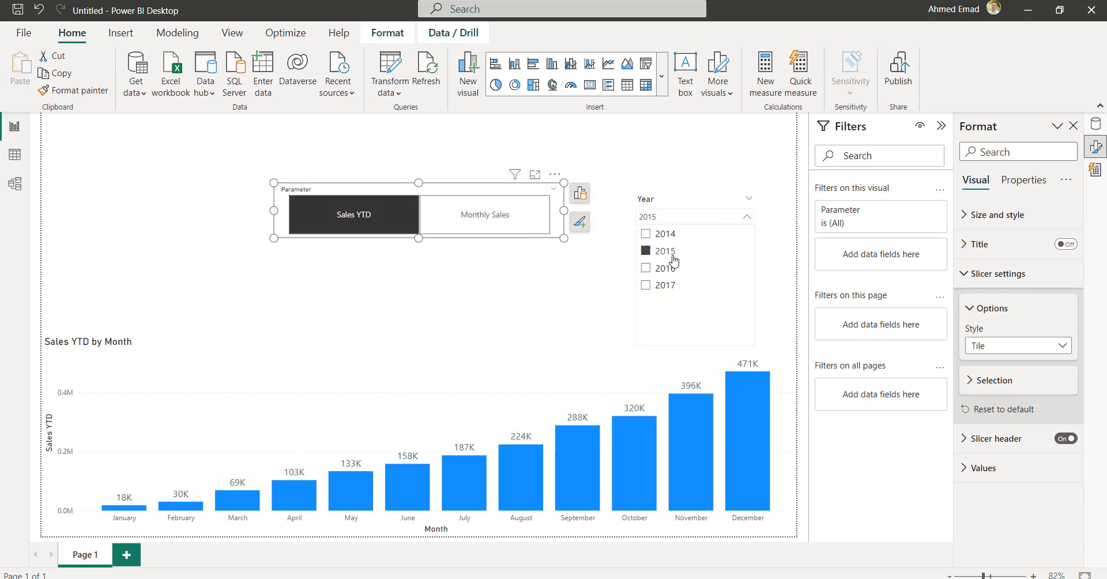
pyautogui.click(667, 285)
pyautogui.click(499, 224)
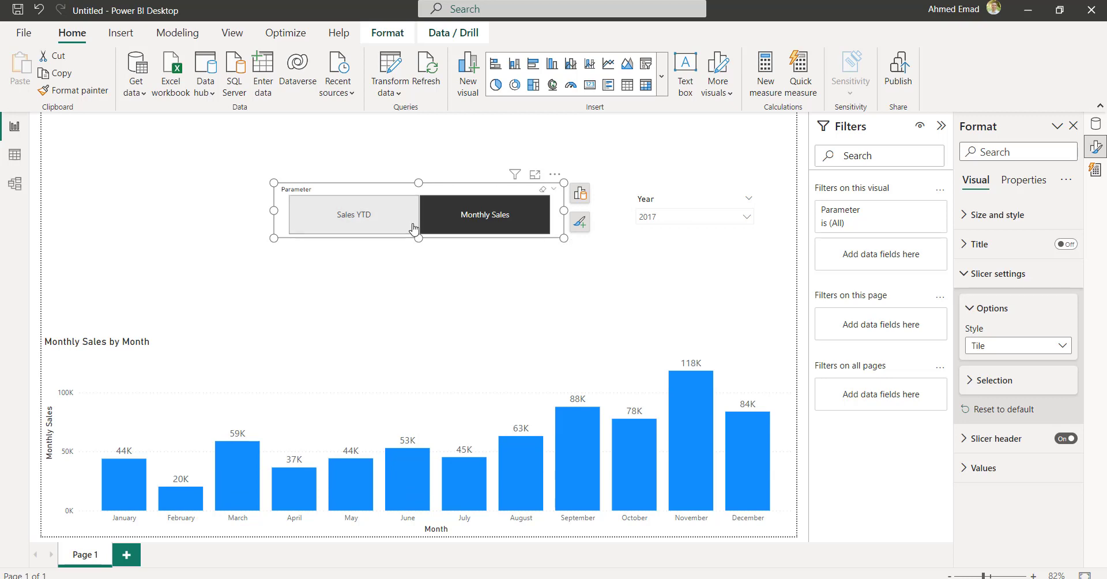
# Step: Compare the 2017 chart by switching the parameter slicer to Sales YTD and back to Monthly Sales
pyautogui.click(233, 33)
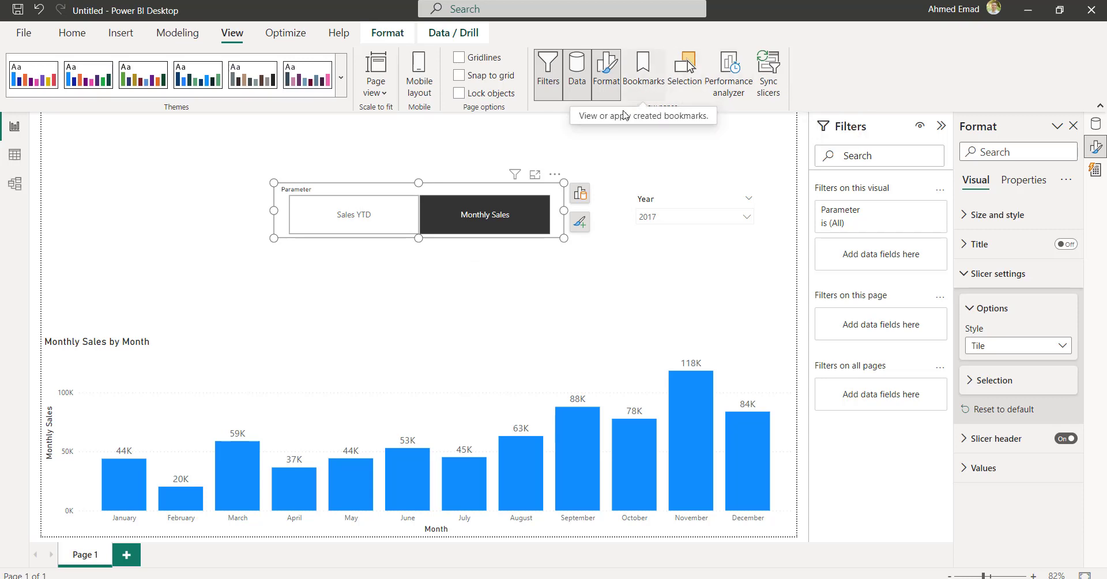
pyautogui.click(398, 165)
pyautogui.click(377, 218)
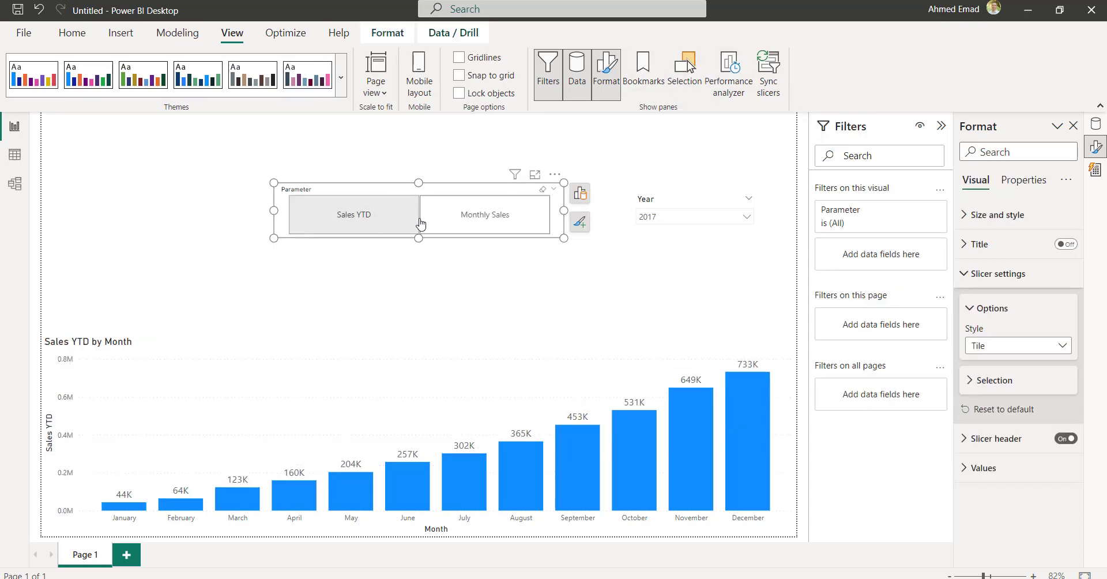
pyautogui.click(472, 223)
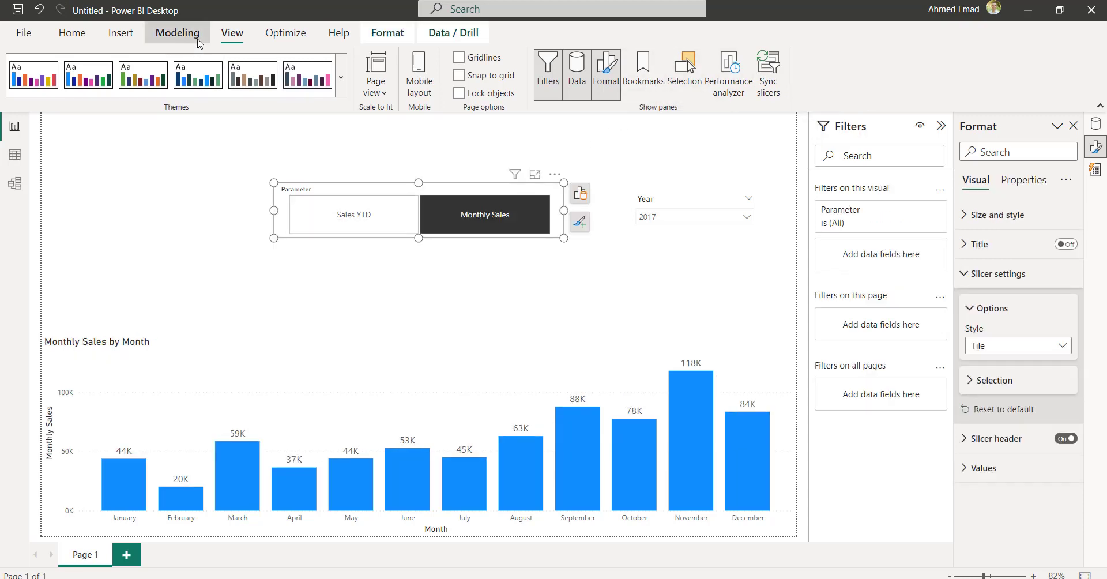
# Step: Examine the available types for a new parameter, including Fields, without creating one
pyautogui.click(177, 33)
pyautogui.click(292, 95)
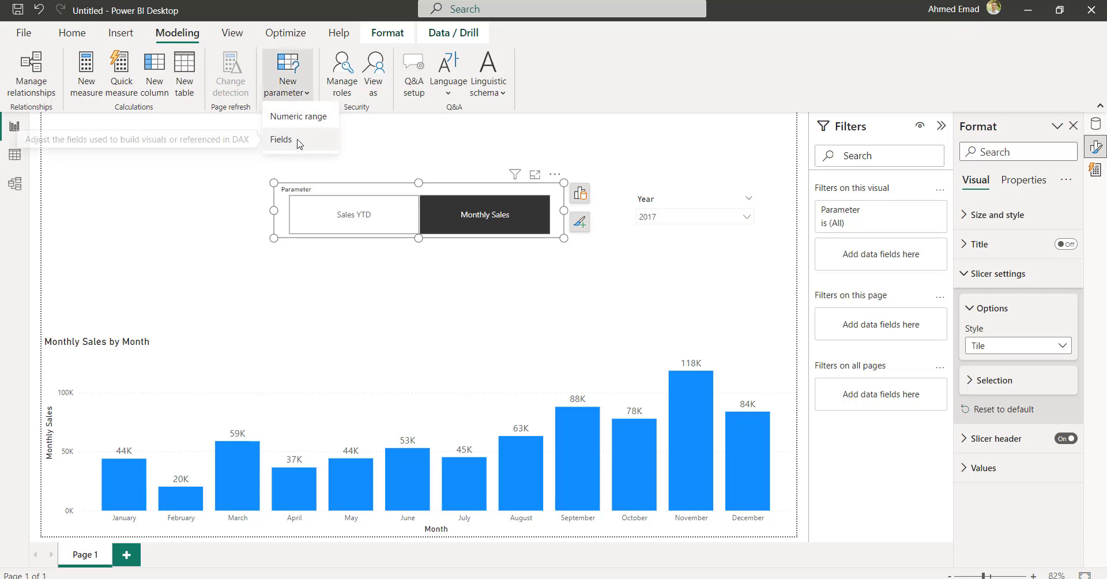
pyautogui.click(443, 223)
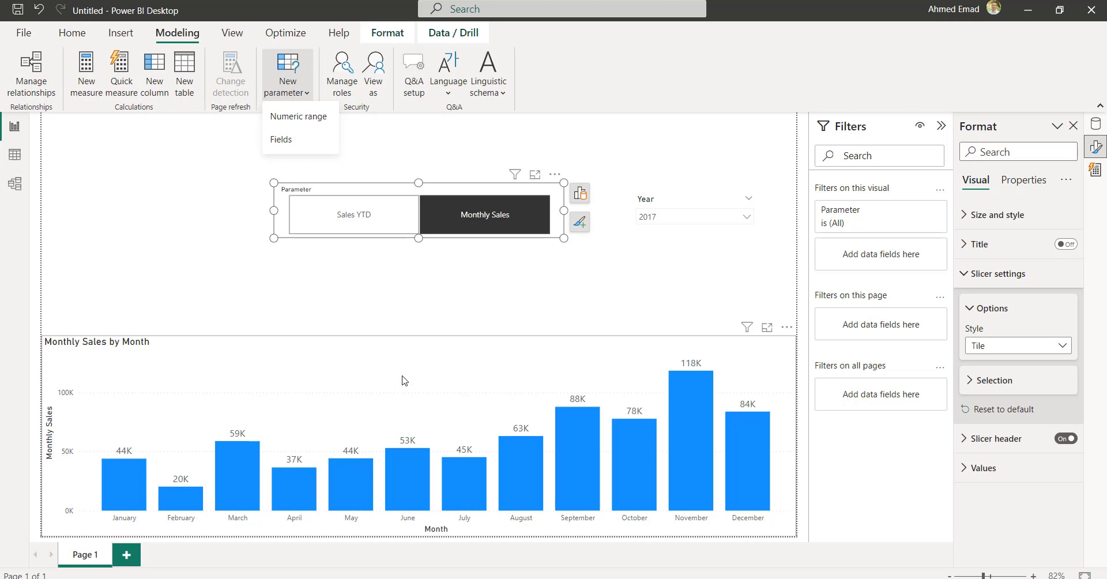
# Step: Alternate the parameter slicer between Sales YTD and Monthly Sales, leaving Sales YTD selected
pyautogui.click(364, 216)
pyautogui.click(503, 221)
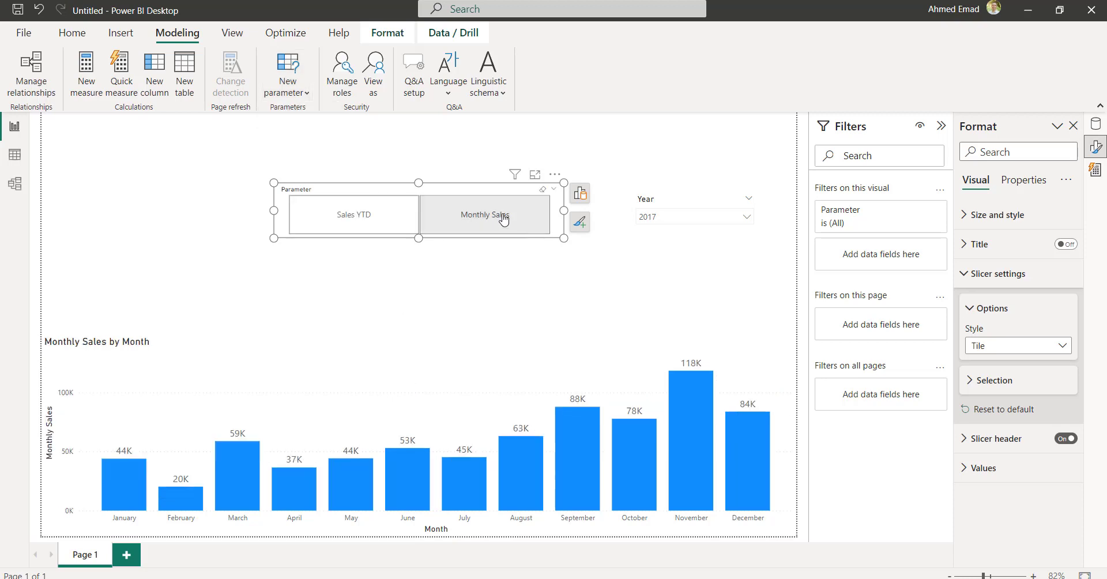
pyautogui.click(367, 215)
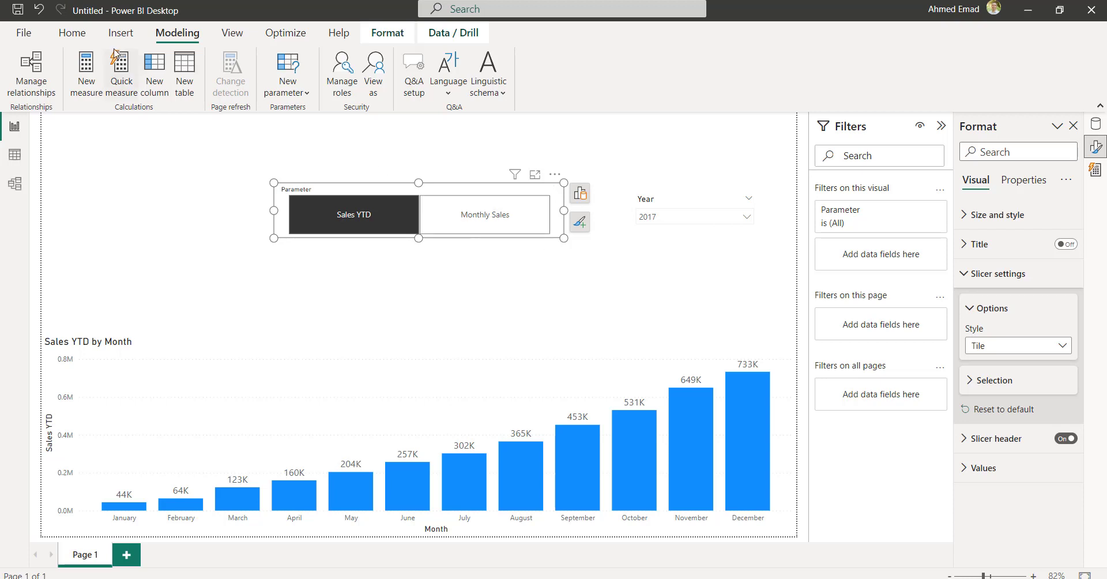
# Step: Review the new parameter types again, switch the slicer to Monthly Sales, and return it to Sales YTD
pyautogui.click(72, 33)
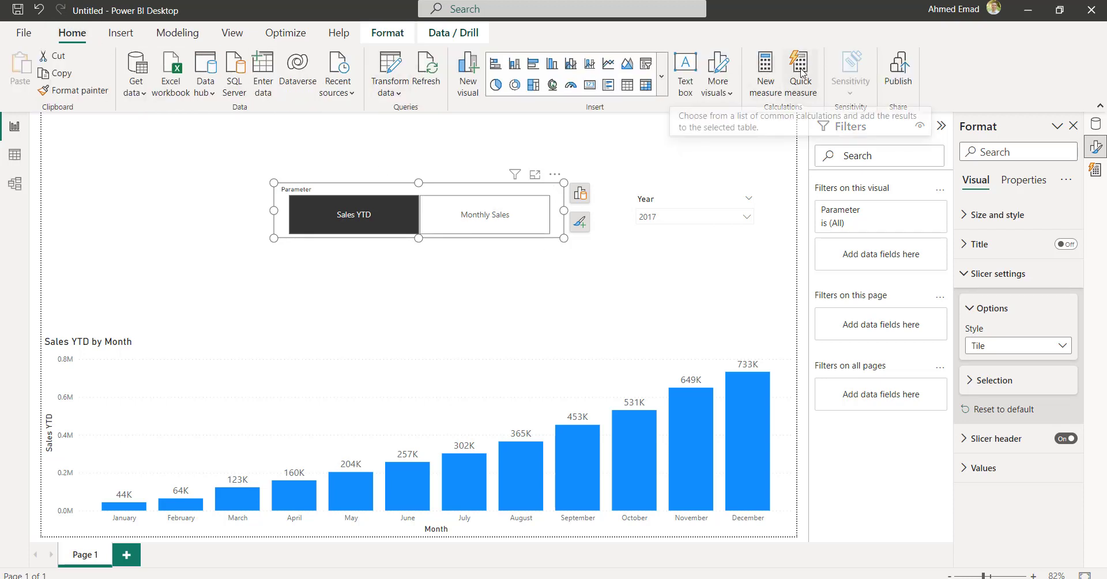
pyautogui.click(178, 33)
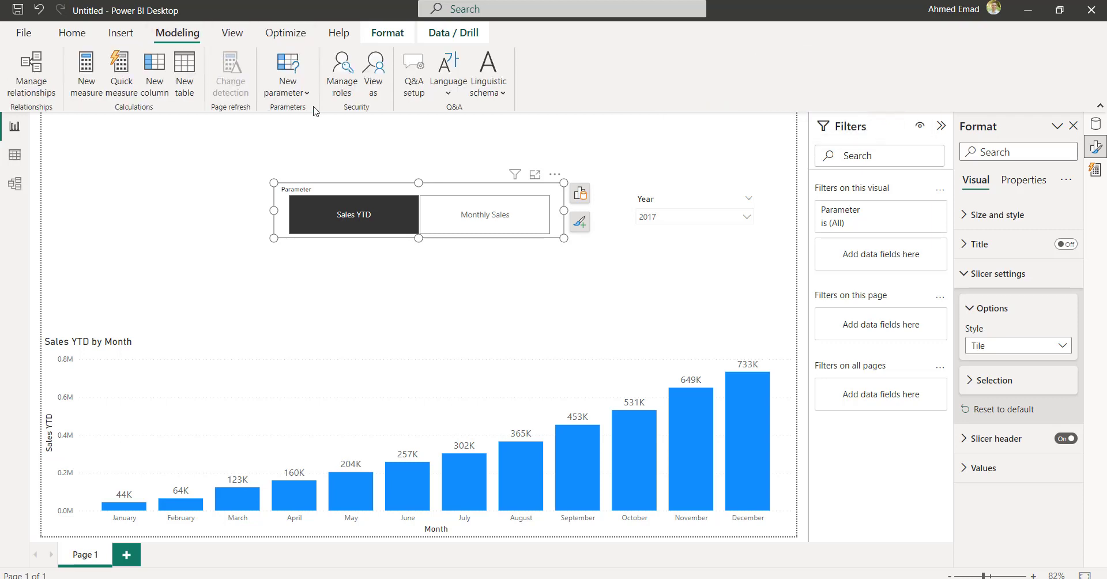
pyautogui.click(306, 92)
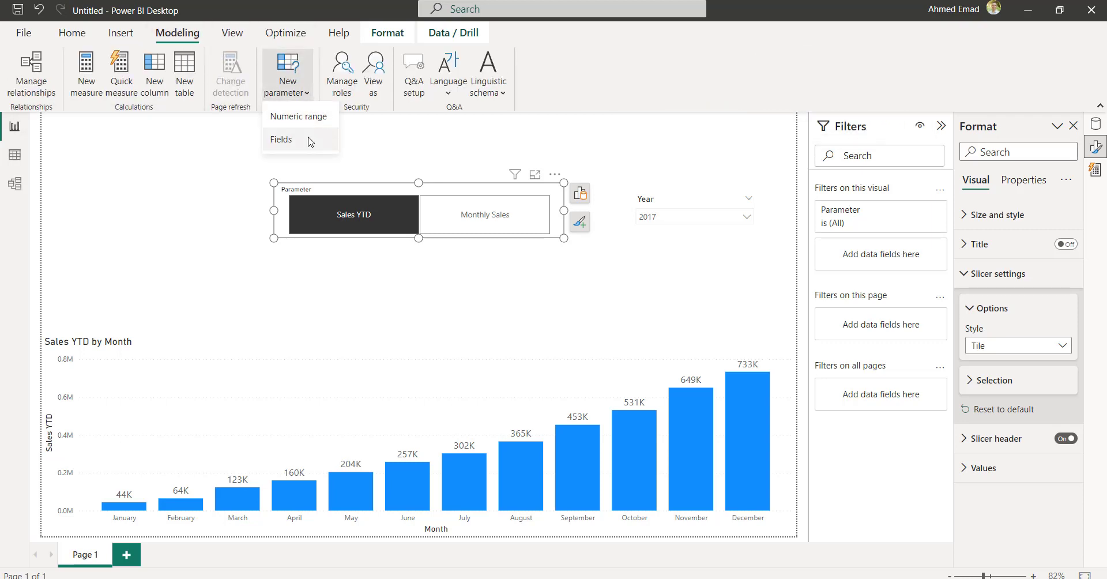
pyautogui.click(468, 220)
pyautogui.click(400, 226)
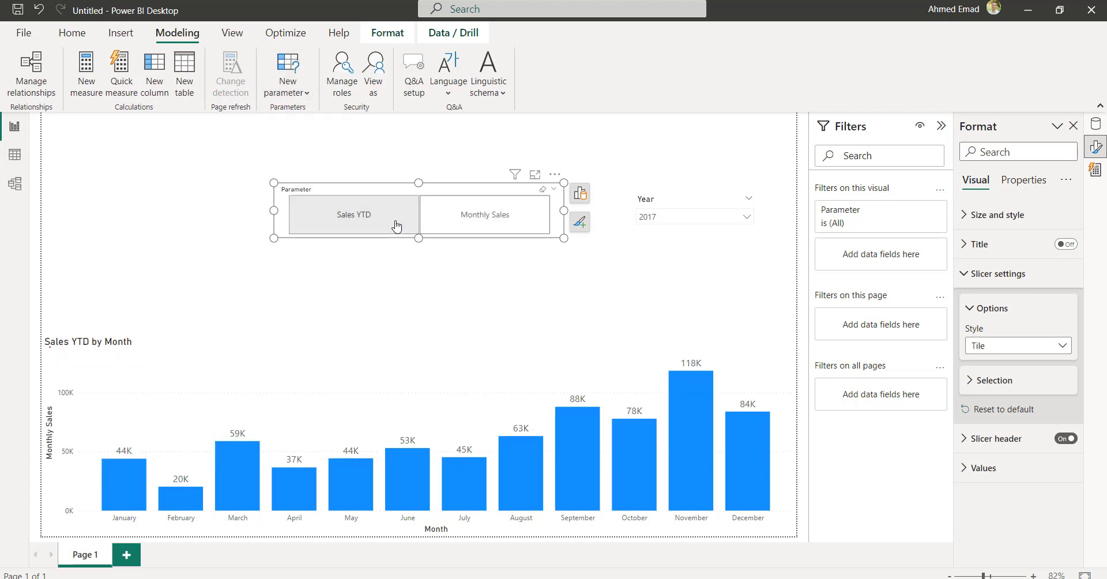